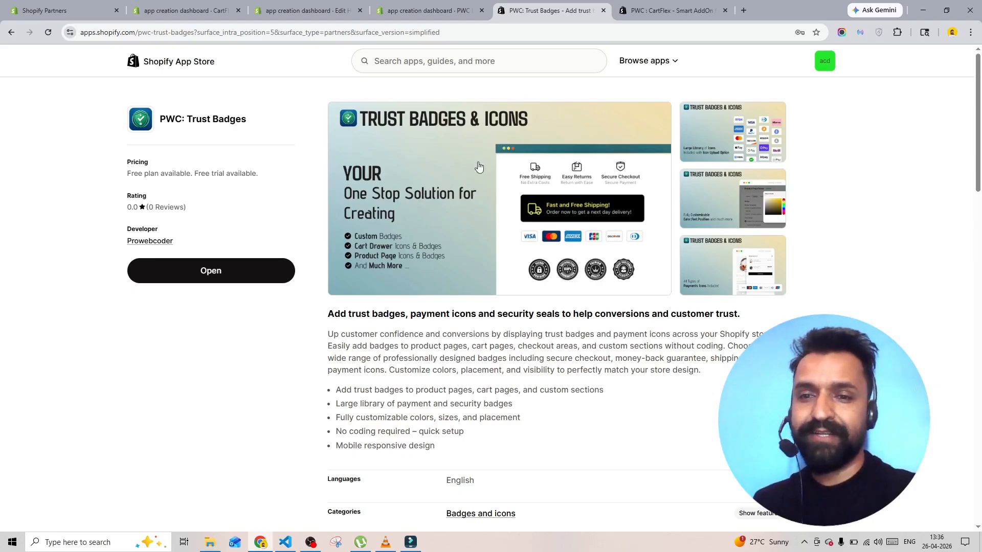
# Switch to the PWC Badges, Timer, Icons - 2.0 dashboard and review its setup guide and badge list.
pyautogui.click(426, 7)
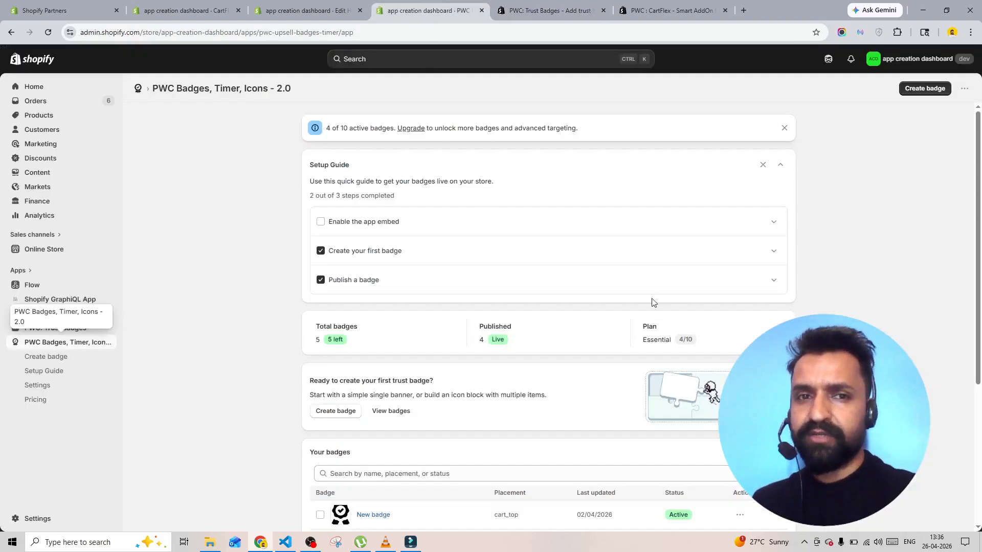
pyautogui.scroll(-1, 541, 272)
pyautogui.scroll(-4, 541, 272)
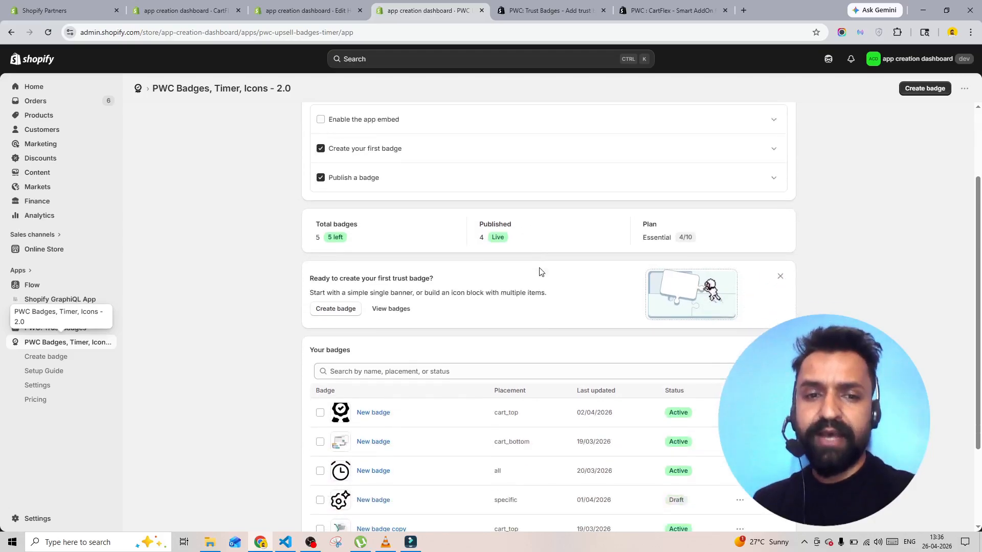
pyautogui.scroll(4, 540, 258)
pyautogui.scroll(-2, 541, 235)
pyautogui.scroll(3, 541, 228)
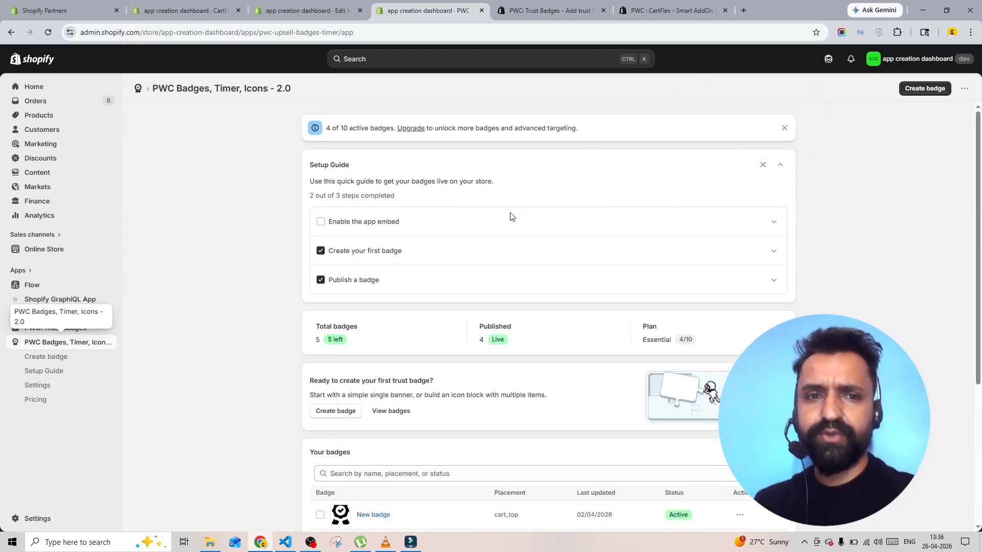
# Expand the Enable the app embed step of the setup guide and open the theme editor from it to activate the embed.
pyautogui.click(390, 222)
pyautogui.click(774, 222)
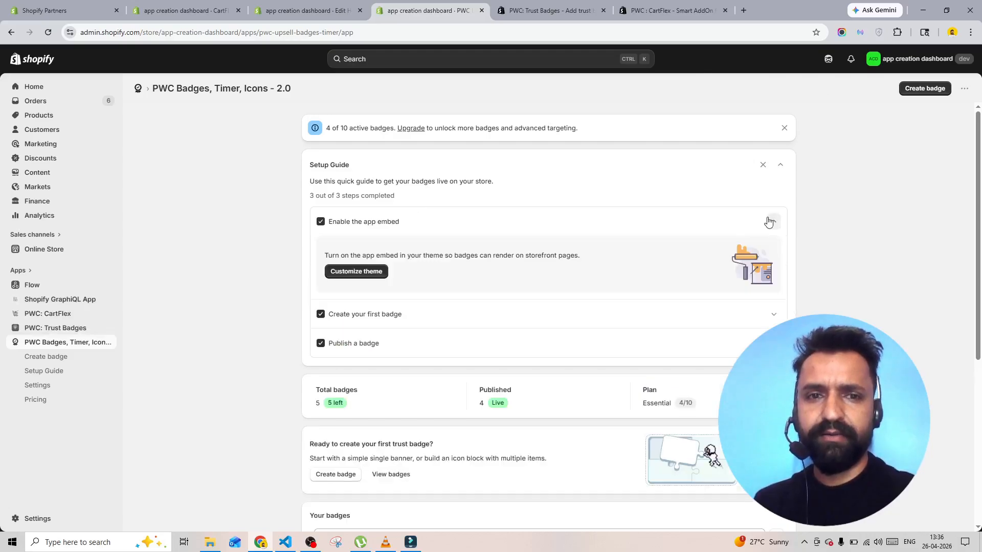
pyautogui.click(358, 275)
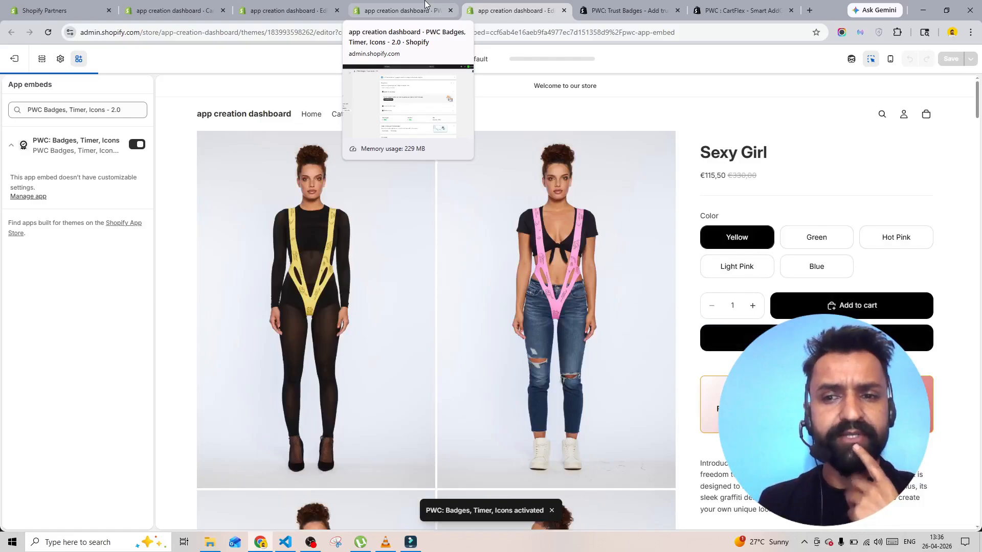
# Return to the badges app dashboard and open the active cart_top badge last updated 02/04/2026 for editing.
pyautogui.click(424, 4)
pyautogui.scroll(-5, 514, 291)
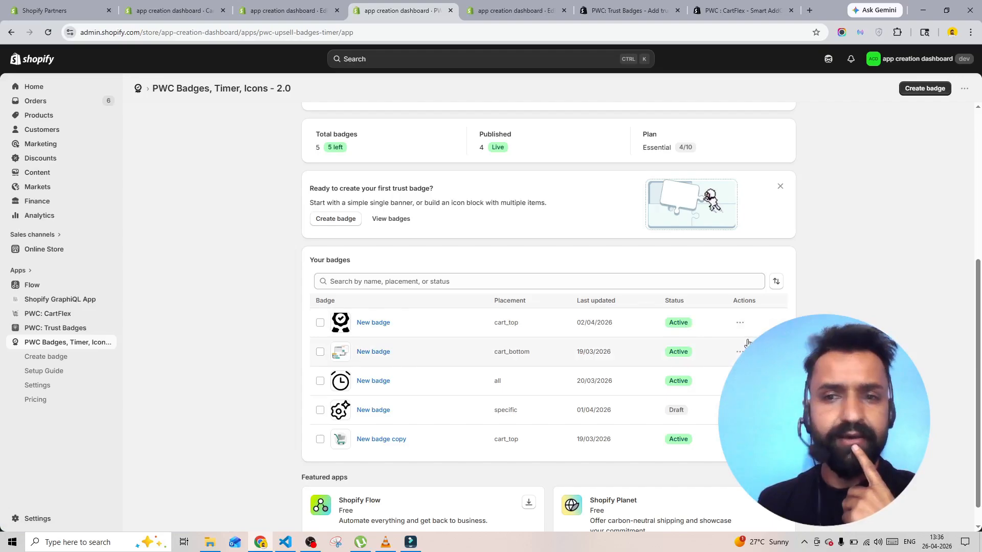
pyautogui.click(748, 342)
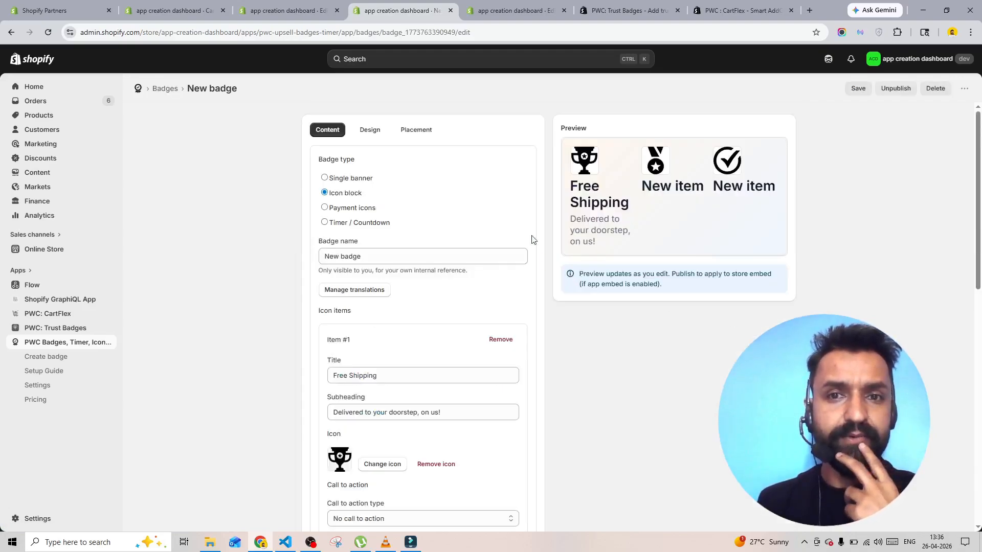
# In the badge's design settings, reduce the icon size to 30 for mobile and 32 for desktop.
pyautogui.click(371, 134)
pyautogui.scroll(-10, 412, 292)
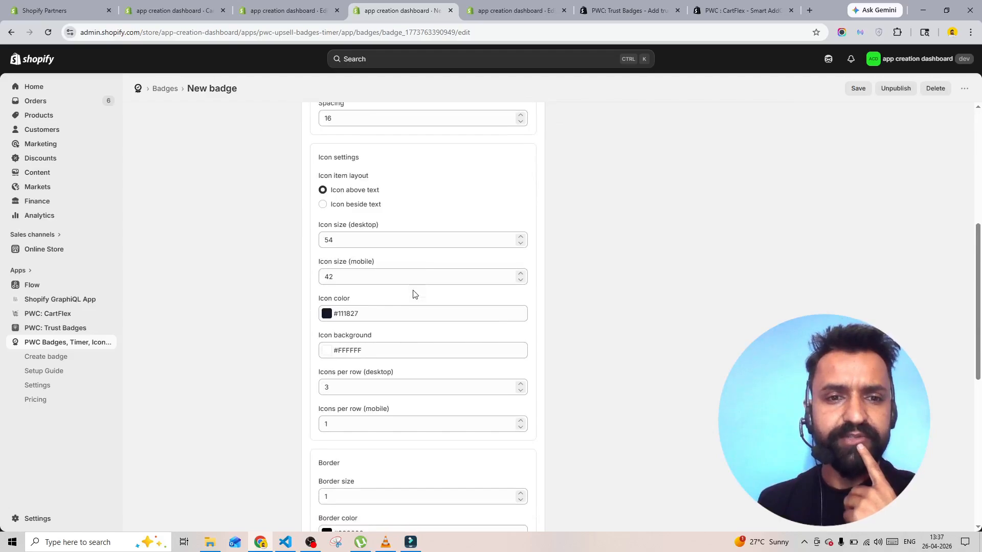
pyautogui.scroll(1, 414, 283)
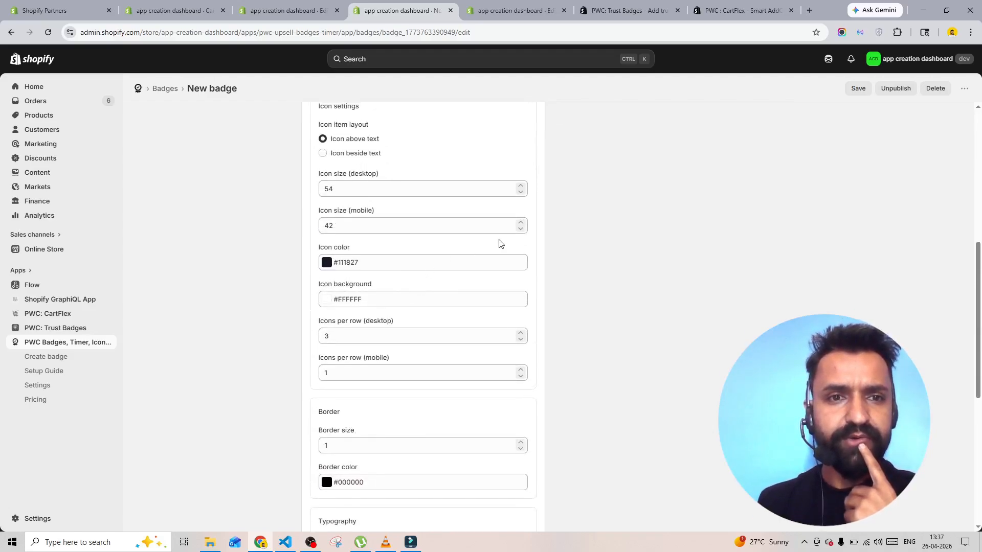
pyautogui.click(521, 229)
pyautogui.click(521, 230)
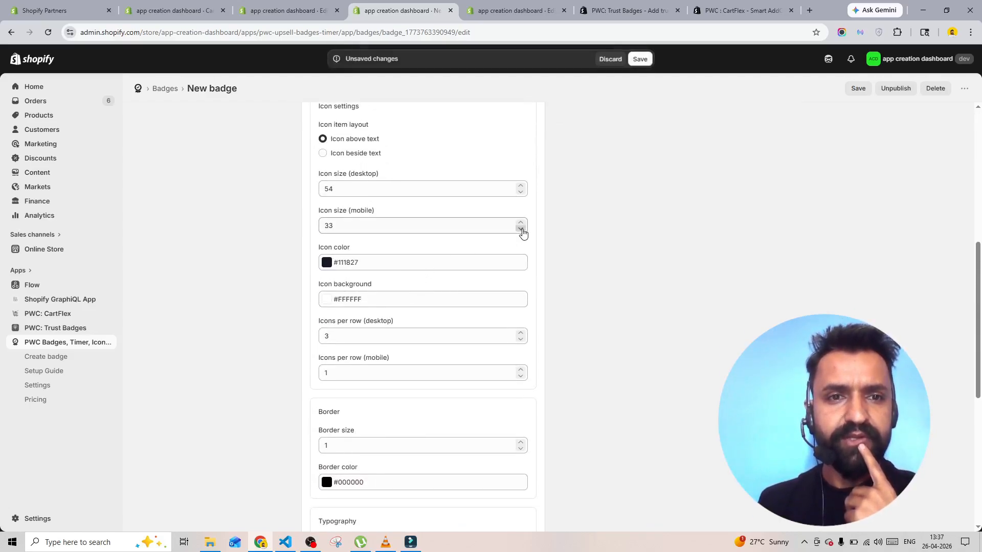
pyautogui.click(521, 230)
pyautogui.click(520, 192)
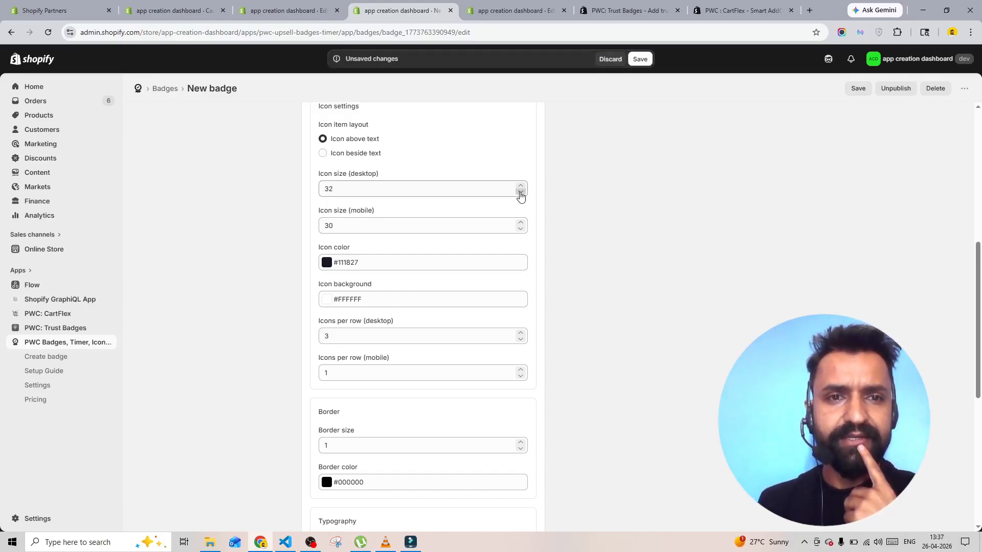
# Reduce the badge's title size to 19 and its subheading size to 9, and check the preview.
pyautogui.scroll(-6, 499, 243)
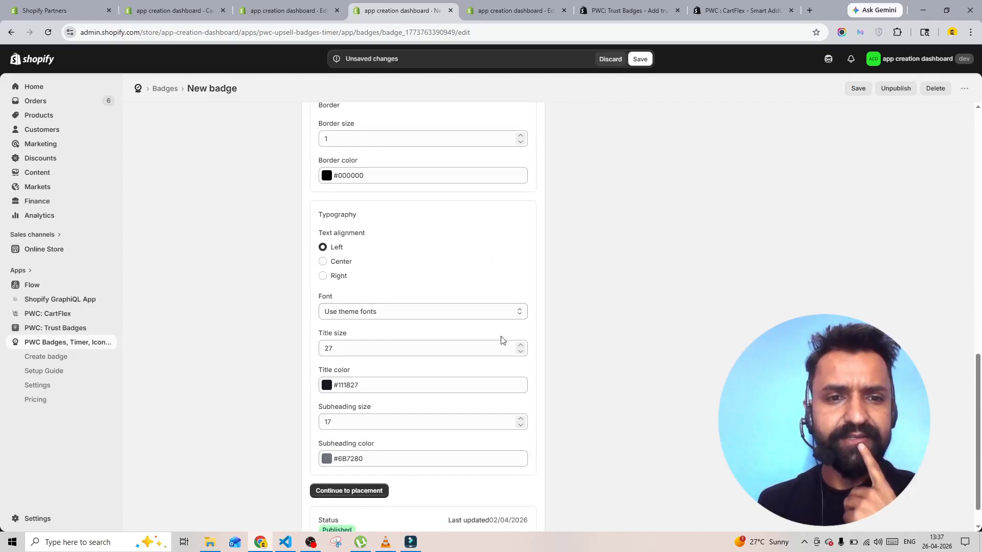
pyautogui.click(521, 353)
pyautogui.click(521, 352)
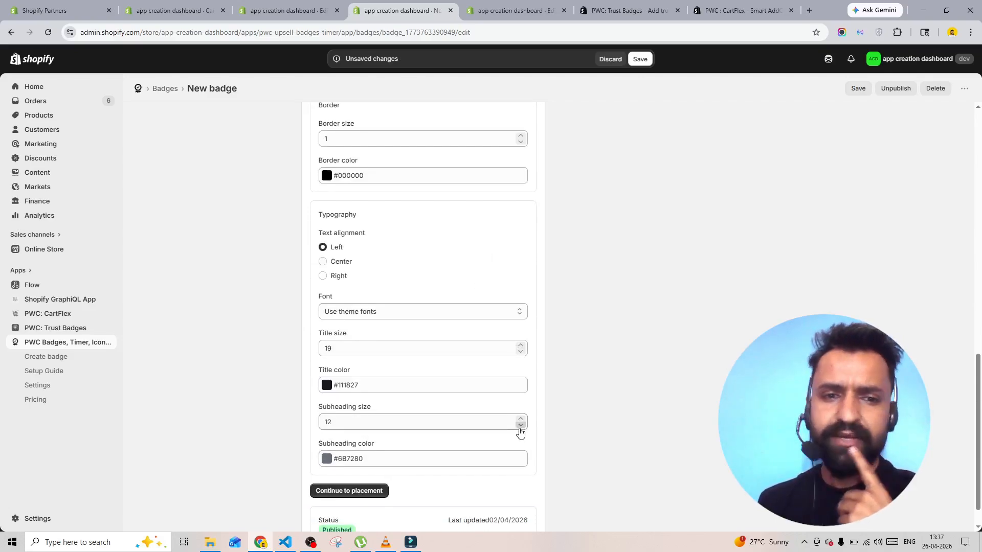
pyautogui.scroll(12, 705, 325)
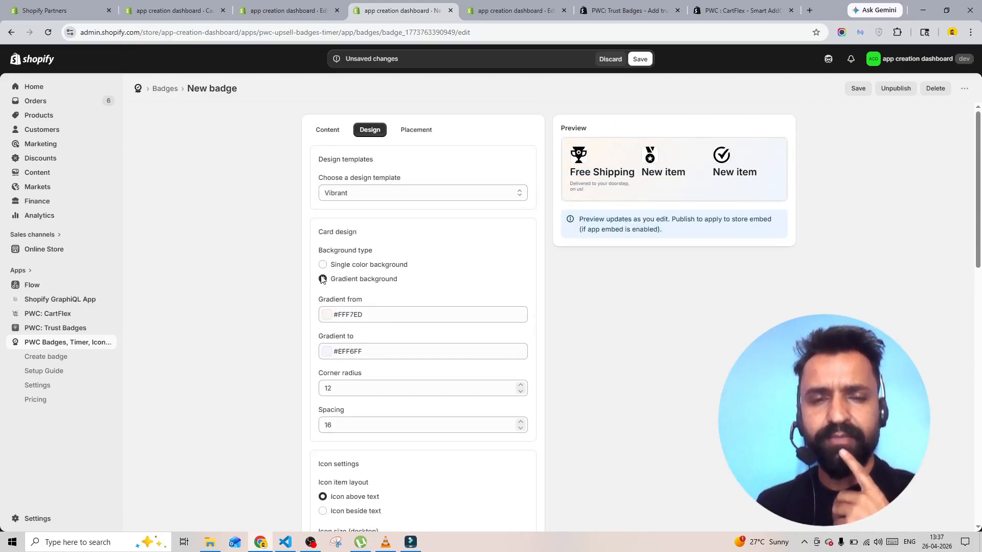
# Set the badge's text alignment to Center and save the badge.
pyautogui.scroll(-10, 323, 279)
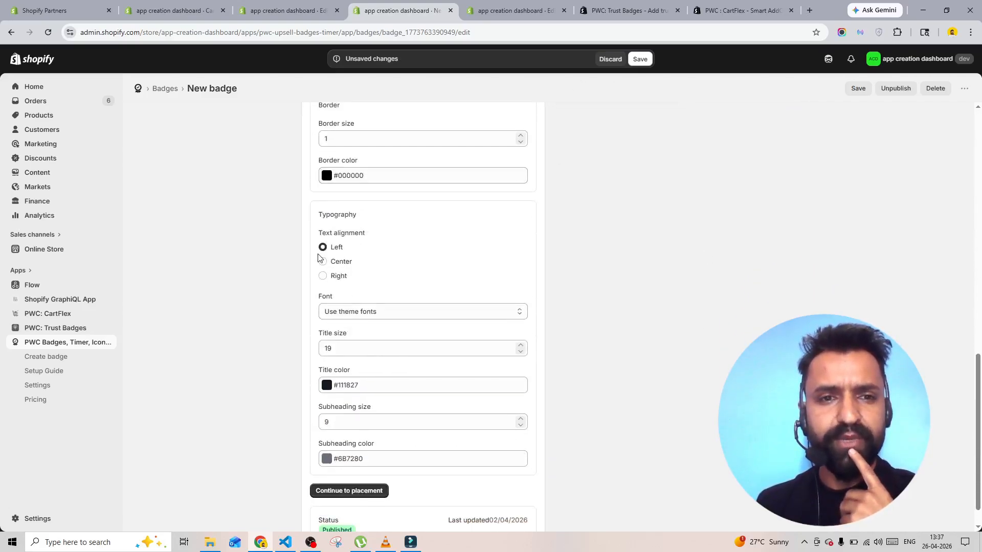
pyautogui.click(322, 261)
pyautogui.scroll(10, 670, 210)
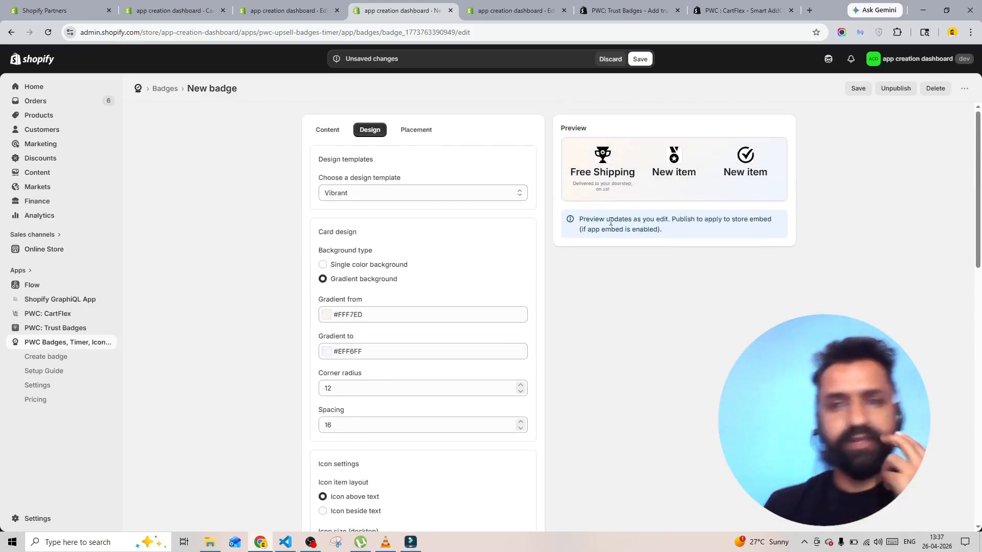
pyautogui.click(640, 60)
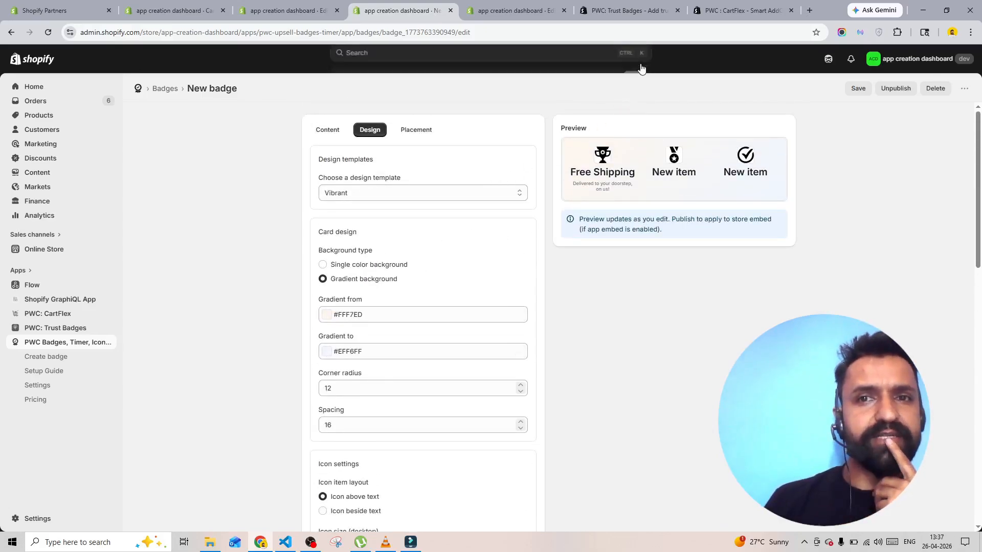
# Review the badge's placement options, and change its badge type to Payment icons in the content settings.
pyautogui.click(418, 132)
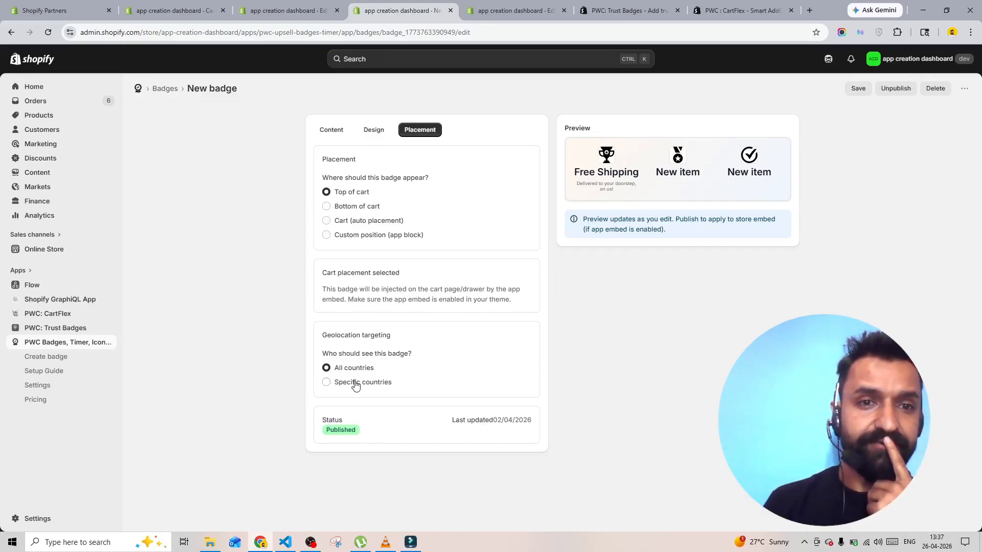
pyautogui.click(331, 130)
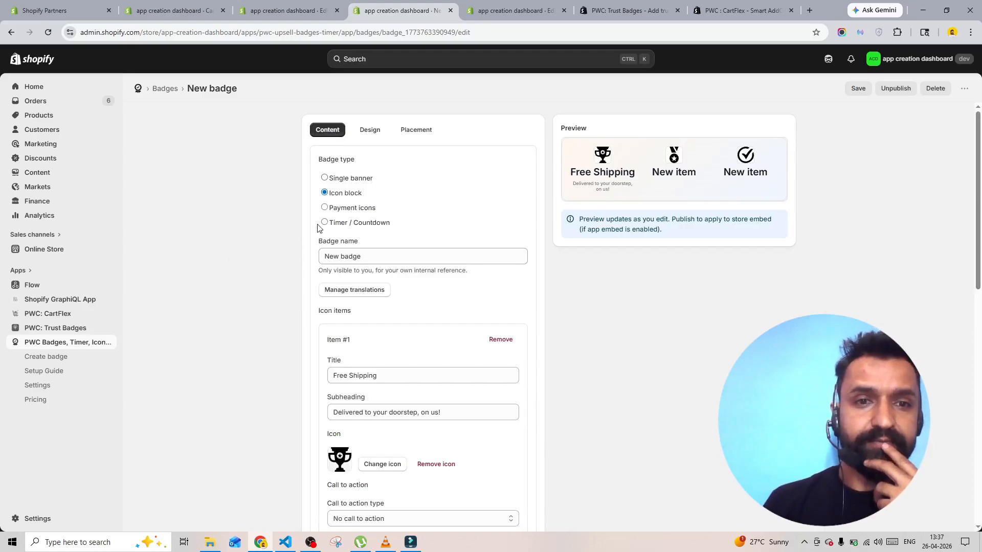
pyautogui.click(324, 207)
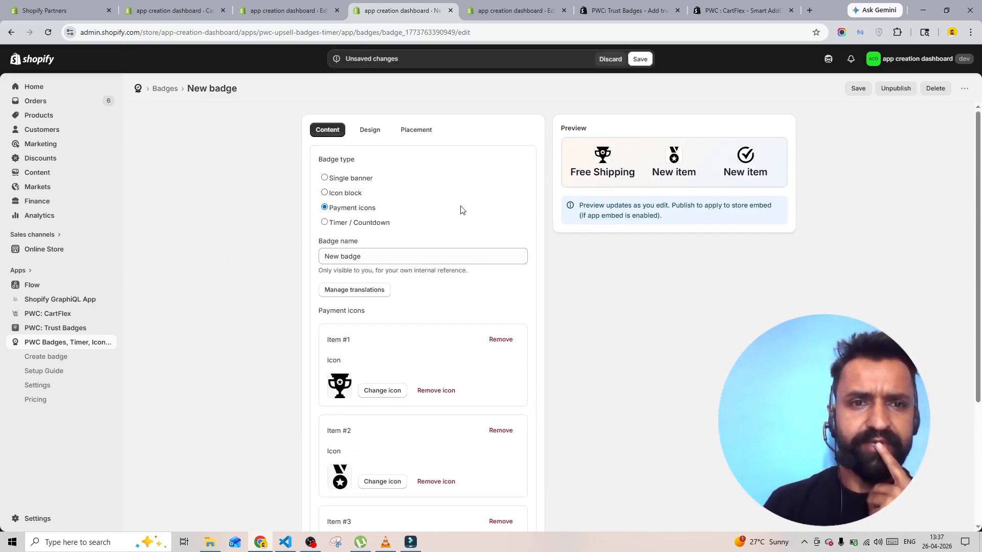
# Replace the trophy icon of payment item #1 with the ribbon check-mark icon from the Badges category.
pyautogui.scroll(-3, 459, 294)
pyautogui.click(381, 238)
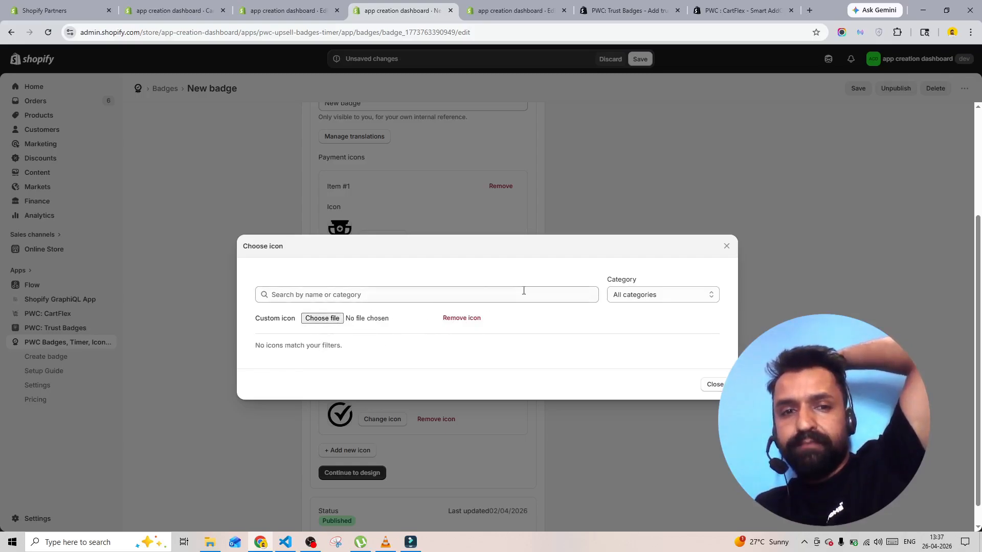
pyautogui.click(726, 246)
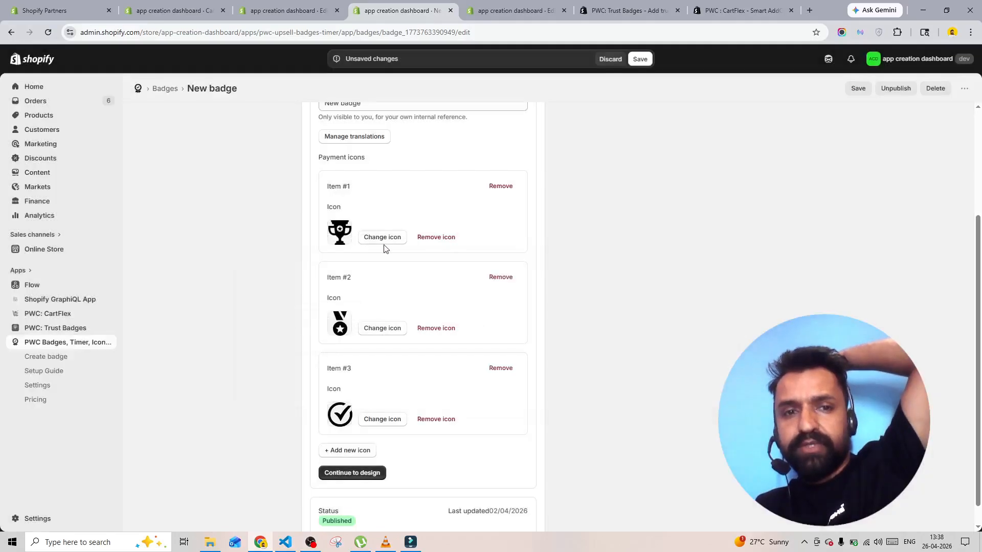
pyautogui.click(384, 244)
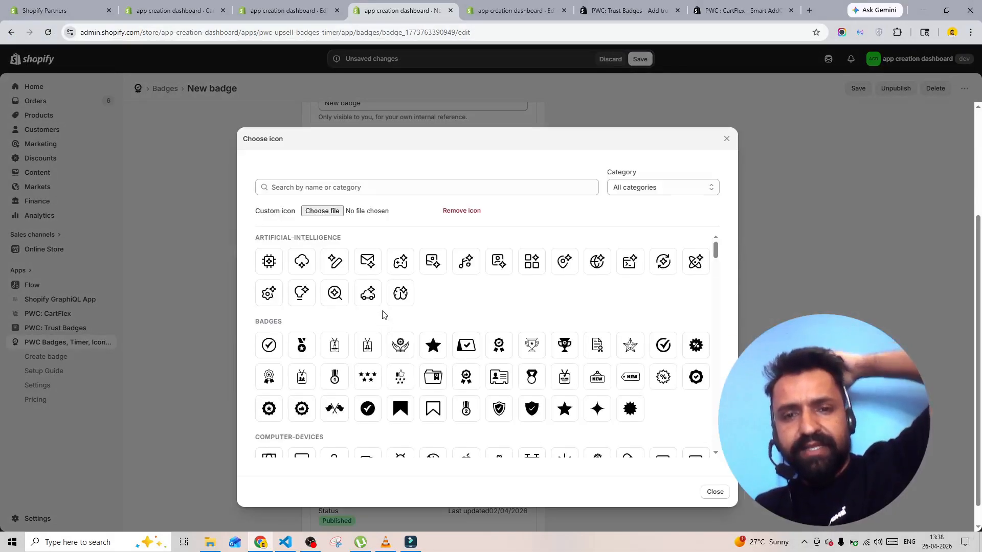
pyautogui.scroll(-6, 383, 315)
pyautogui.scroll(6, 383, 314)
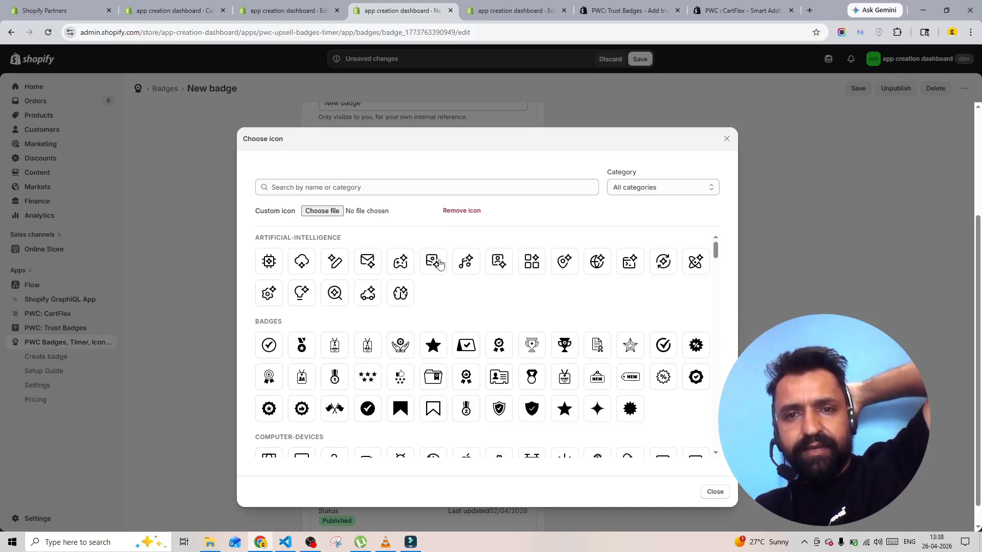
pyautogui.scroll(-10, 511, 264)
pyautogui.scroll(10, 553, 268)
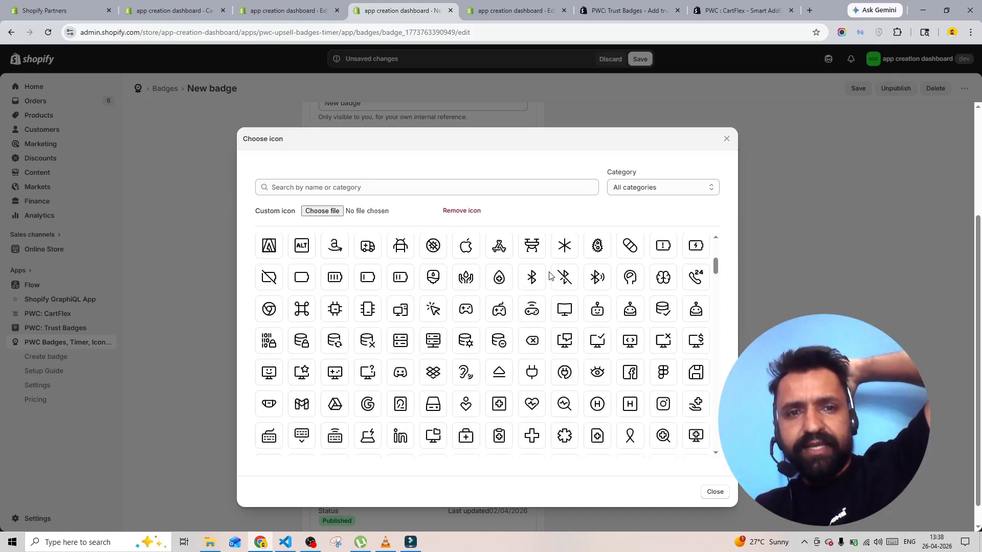
pyautogui.click(726, 139)
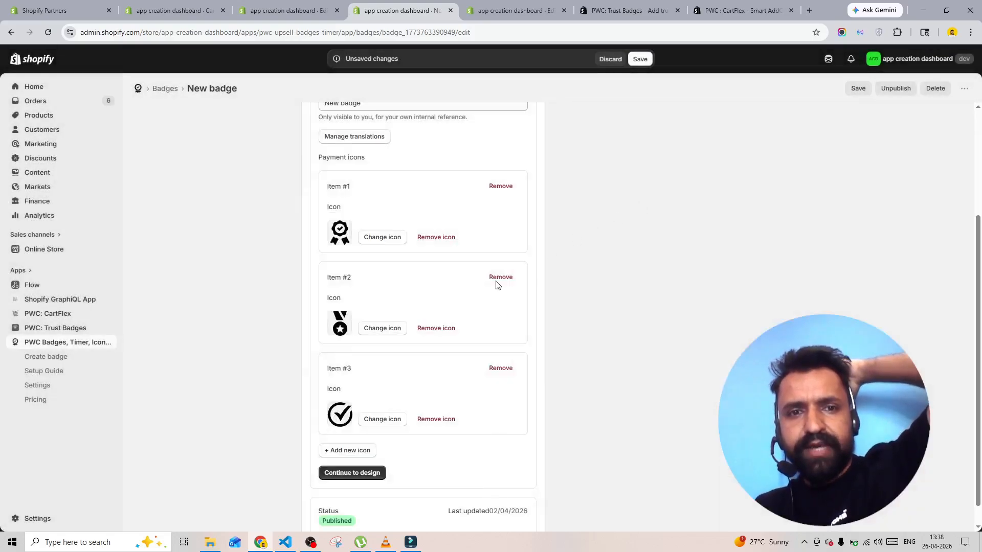
# Browse the icon library for item #1 without choosing an icon, and review the payment items and badge preview.
pyautogui.click(388, 241)
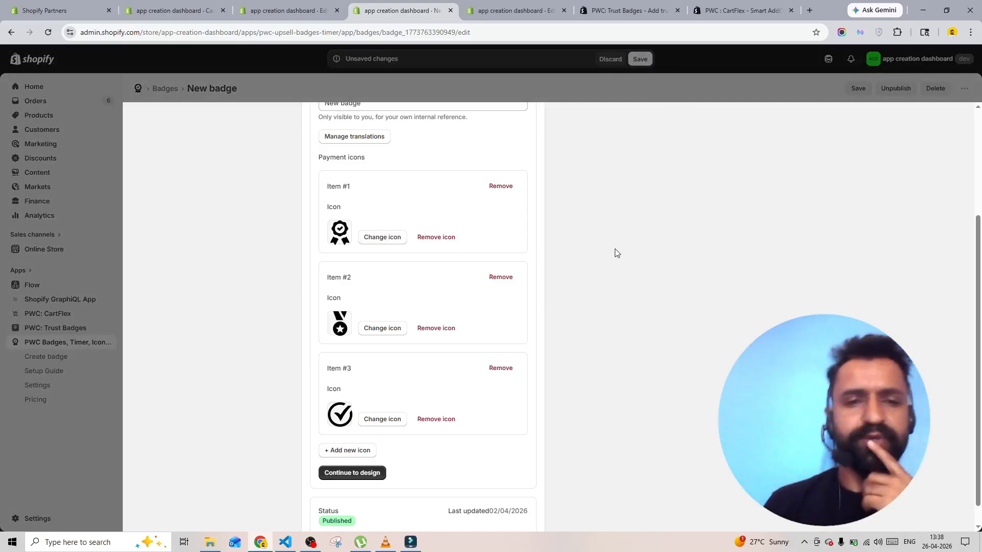
pyautogui.scroll(3, 617, 253)
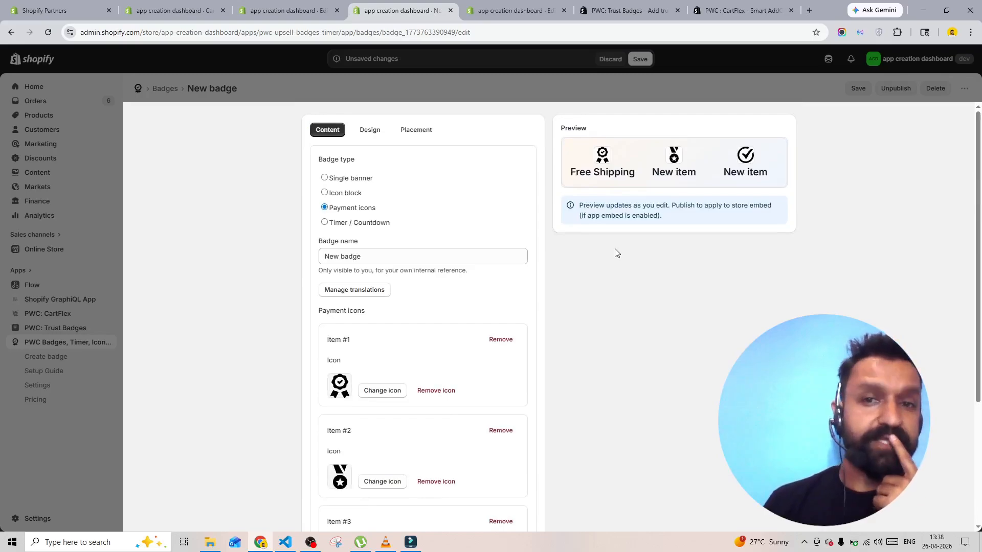
pyautogui.scroll(-3, 387, 356)
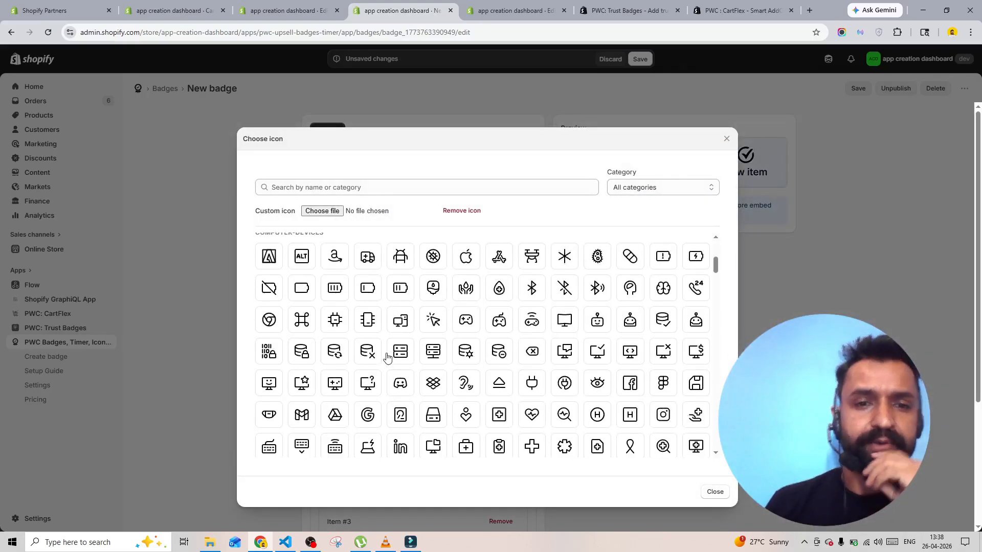
pyautogui.scroll(-3, 387, 357)
pyautogui.scroll(5, 391, 351)
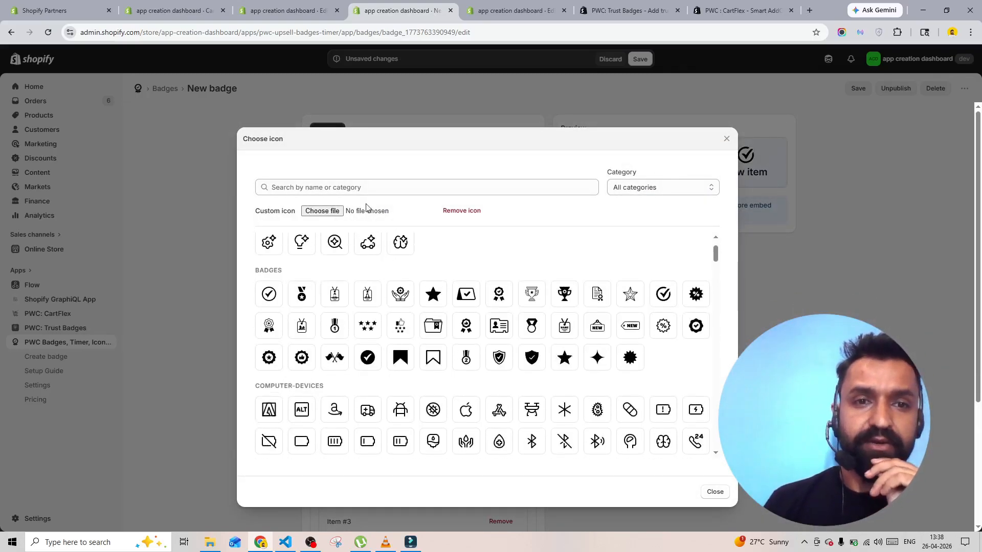
pyautogui.click(727, 139)
pyautogui.scroll(-5, 465, 407)
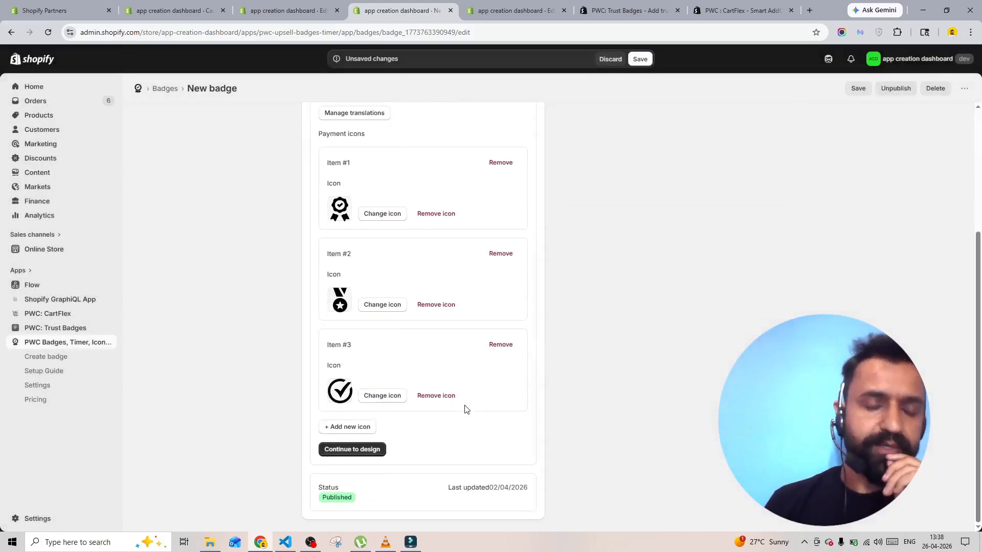
pyautogui.scroll(4, 465, 407)
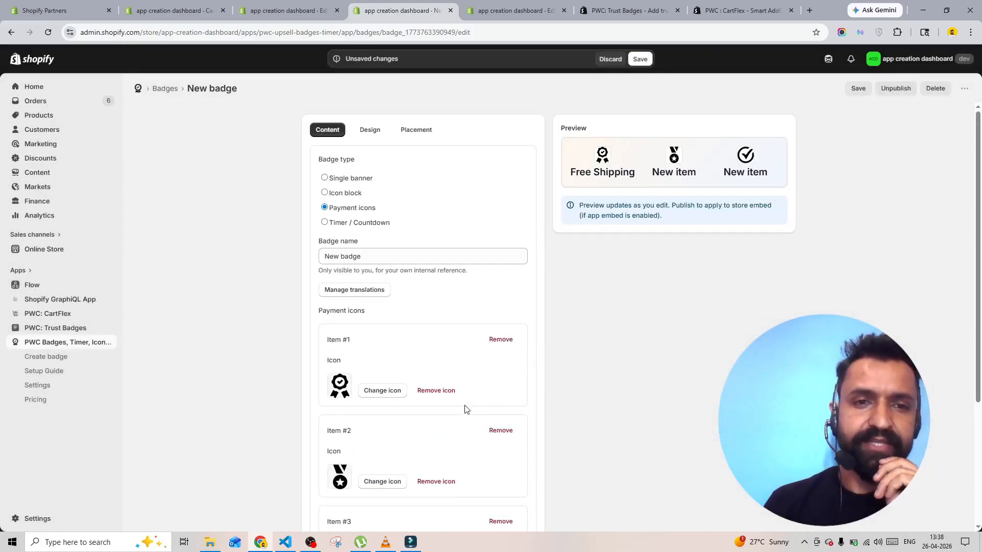
# Save the badge's payment icons changes and open the page for creating another badge.
pyautogui.click(65, 357)
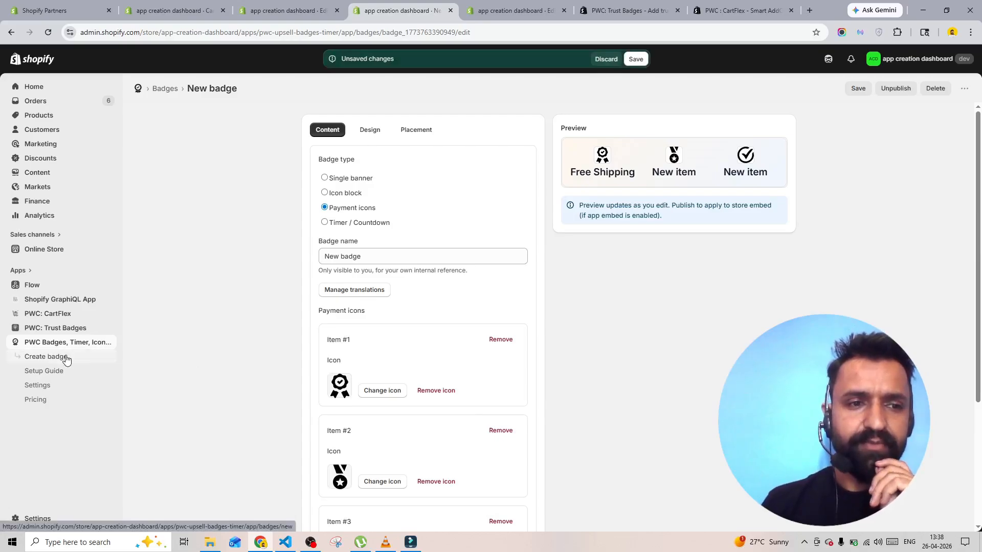
pyautogui.click(640, 59)
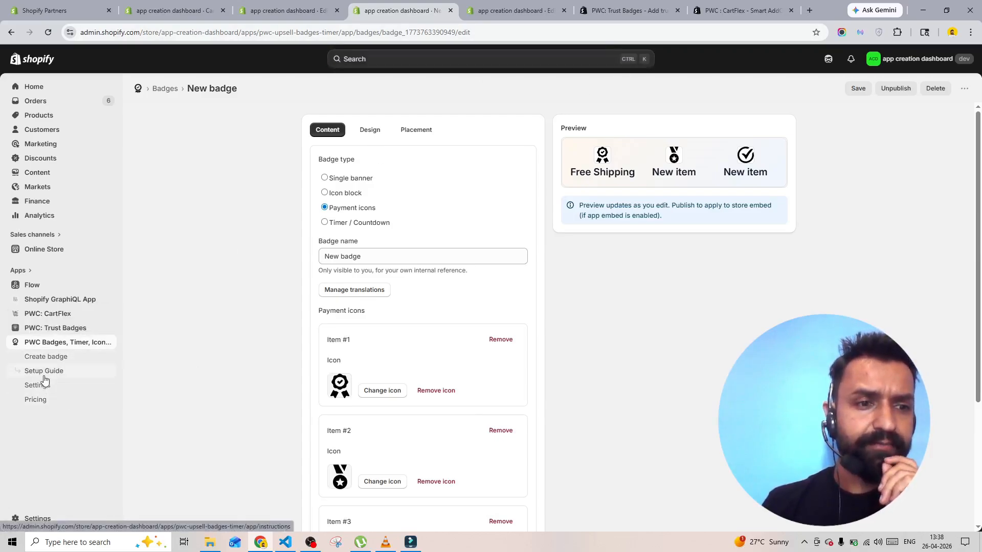
pyautogui.click(57, 363)
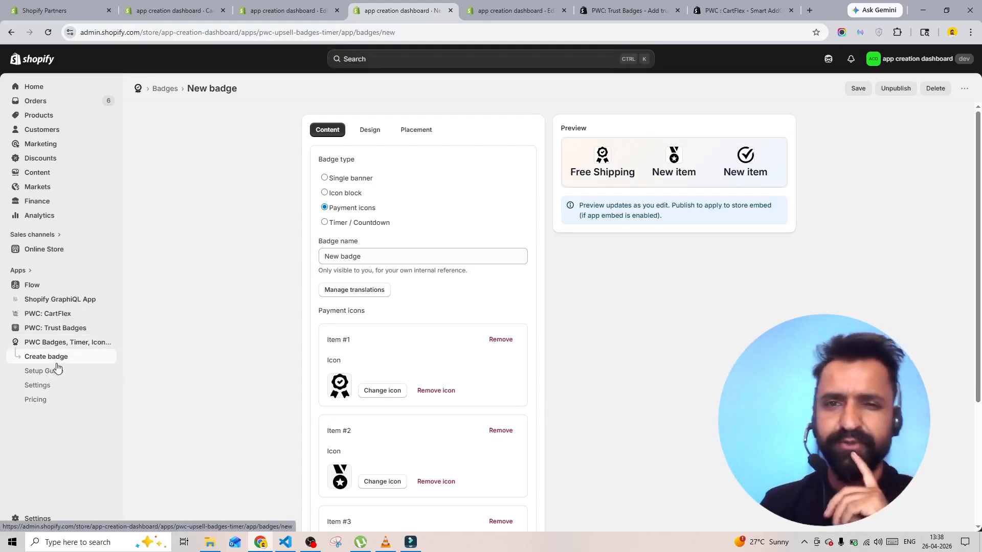
# Switch to the theme editor, save the theme with the PWC: Badges, Timer, Icons embed enabled, and collapse the embed's details.
pyautogui.click(515, 11)
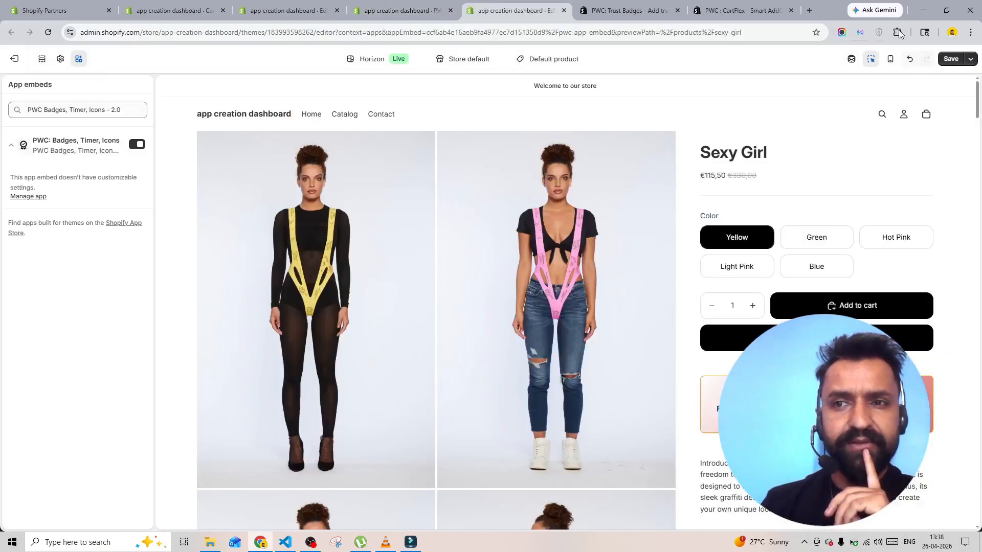
pyautogui.click(950, 59)
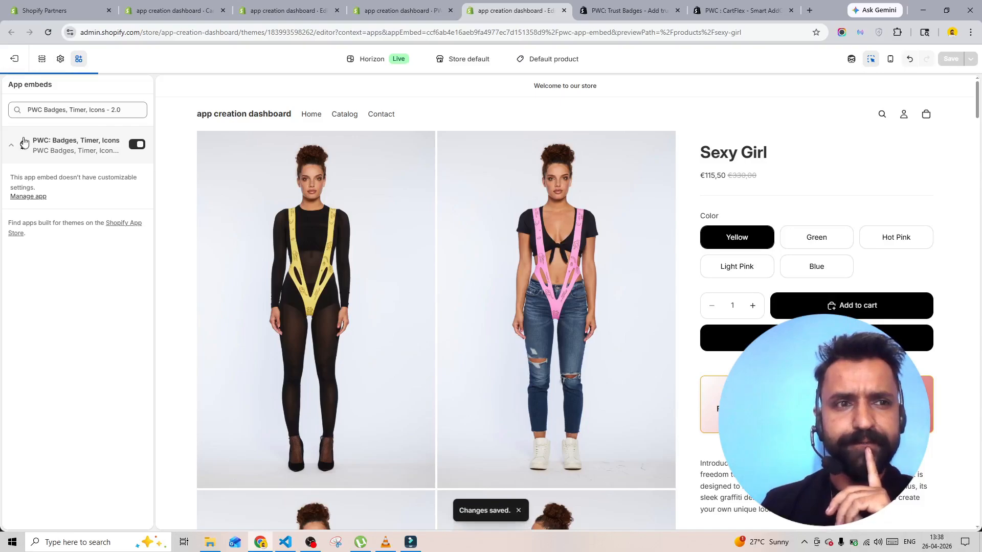
pyautogui.click(24, 143)
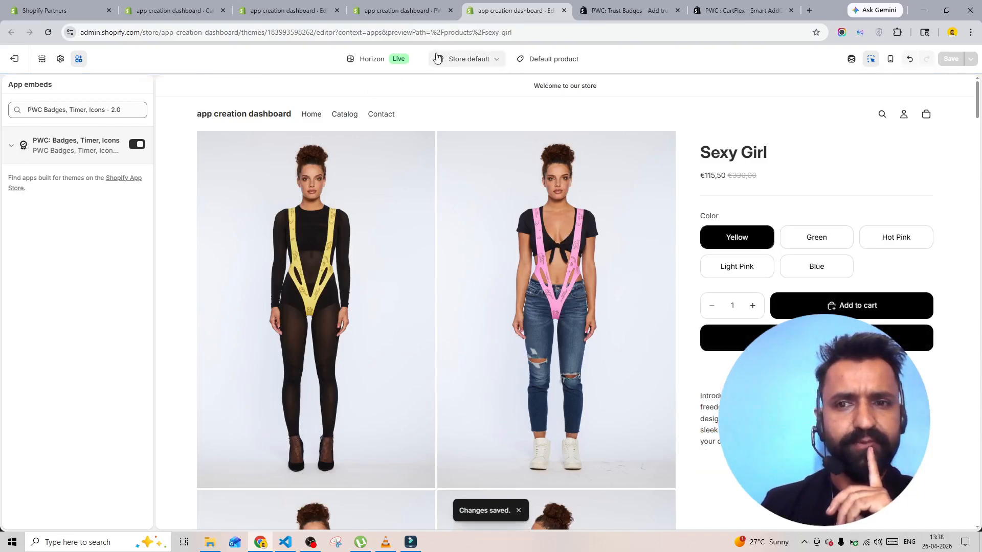
# Delete the Product Trust Badges block from the Details group of the Default product template's Product information section.
pyautogui.click(41, 59)
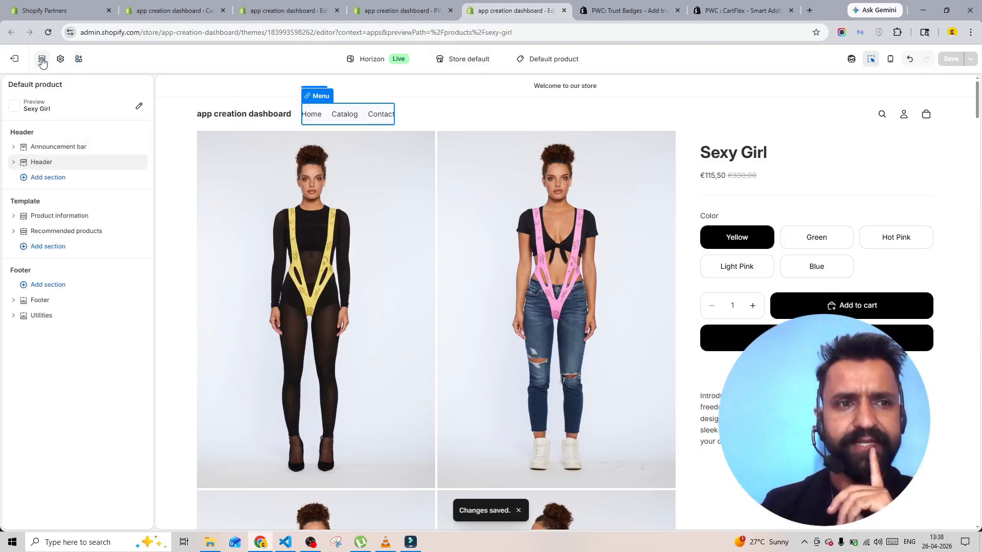
pyautogui.click(22, 218)
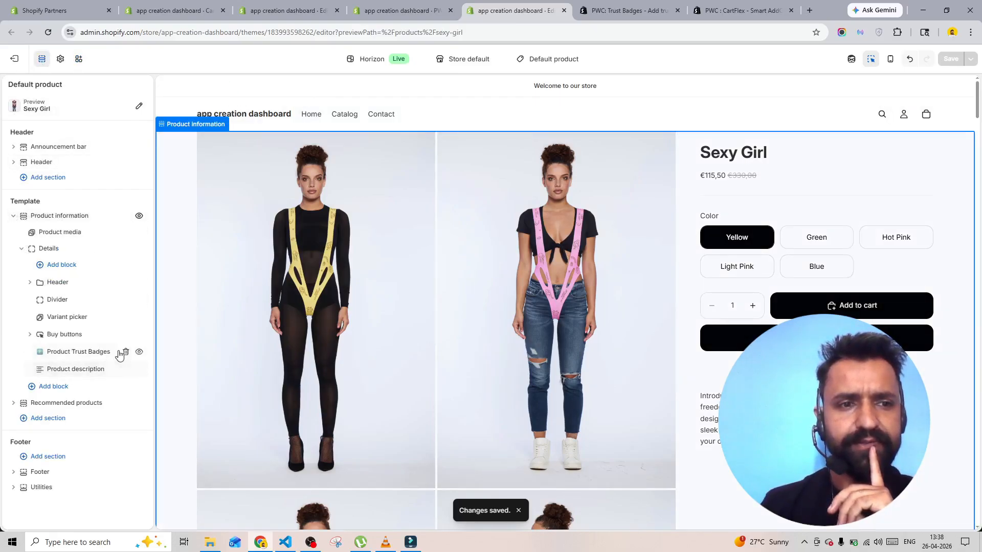
pyautogui.click(125, 351)
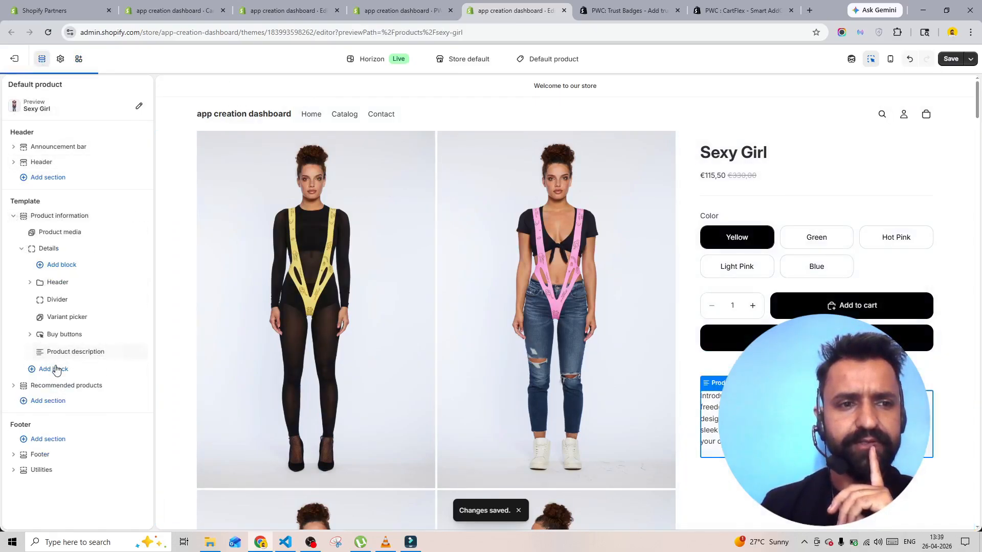
# Add the PWC: Advanced Badges app block below the product description and check the product page preview.
pyautogui.click(88, 361)
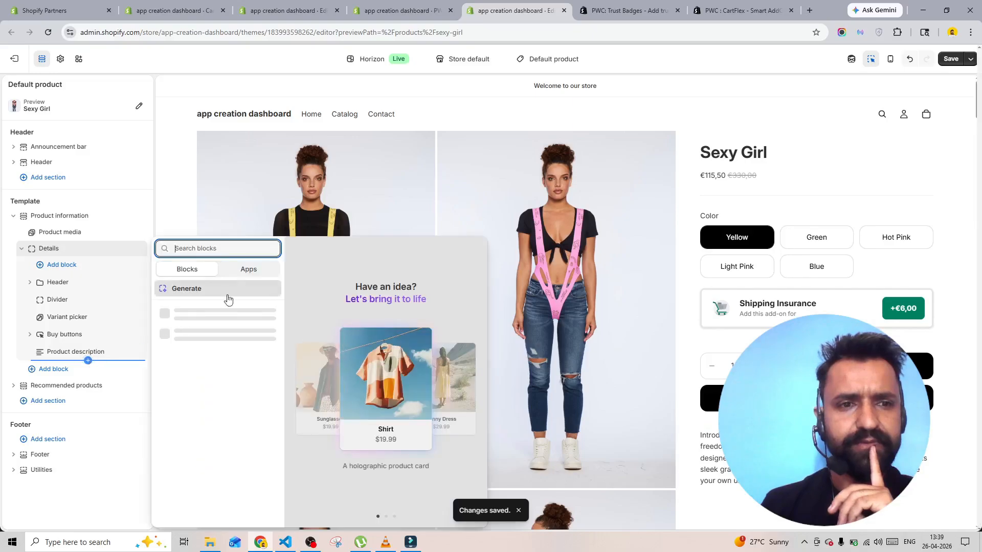
pyautogui.click(247, 272)
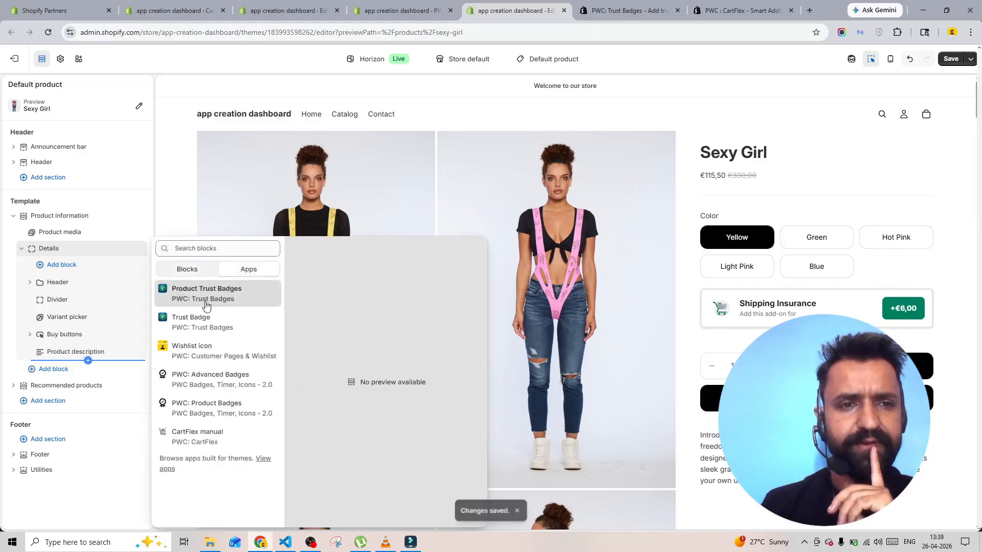
pyautogui.click(220, 388)
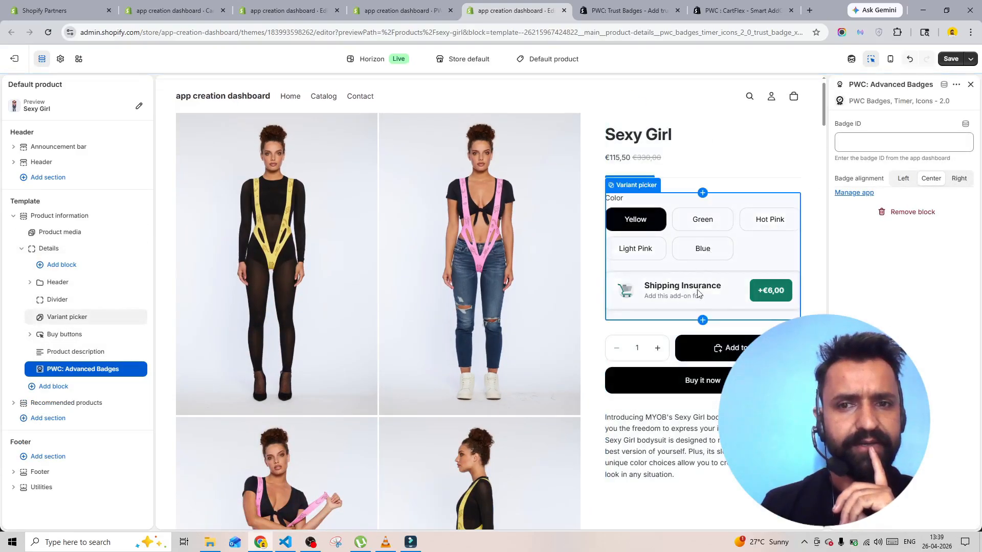
pyautogui.scroll(-5, 609, 396)
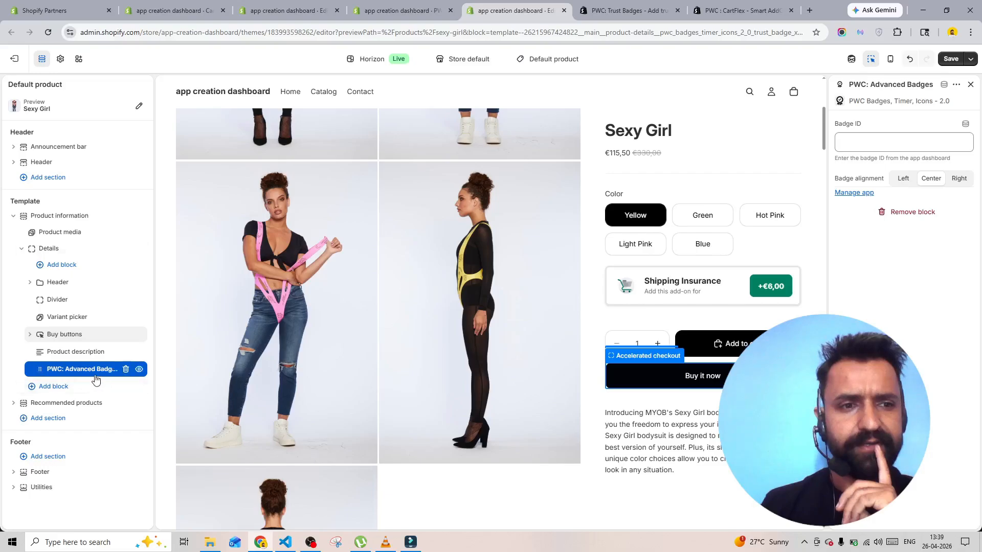
# Add the PWC: Product Badges app block below PWC: Advanced Badges and save the theme.
pyautogui.click(88, 378)
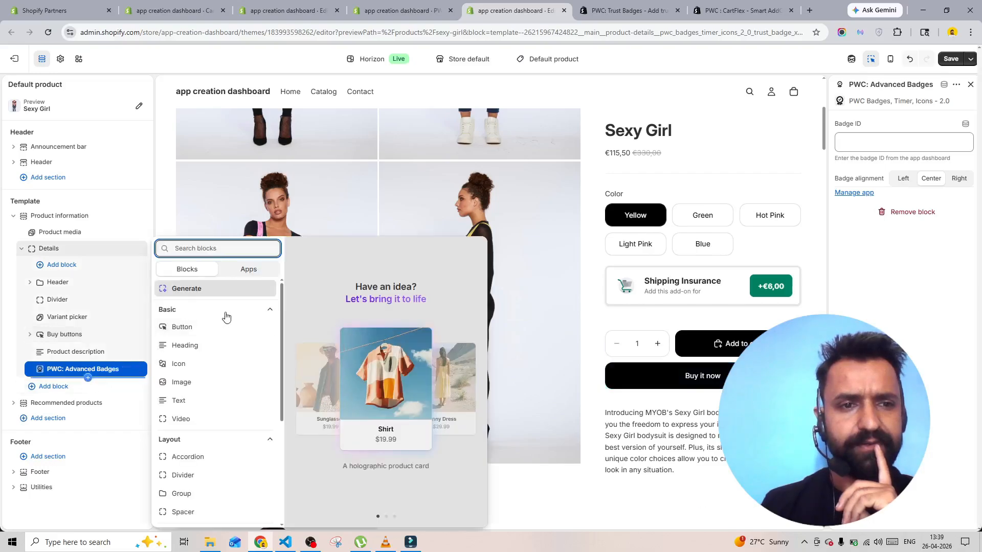
pyautogui.scroll(-2, 226, 317)
pyautogui.scroll(2, 226, 328)
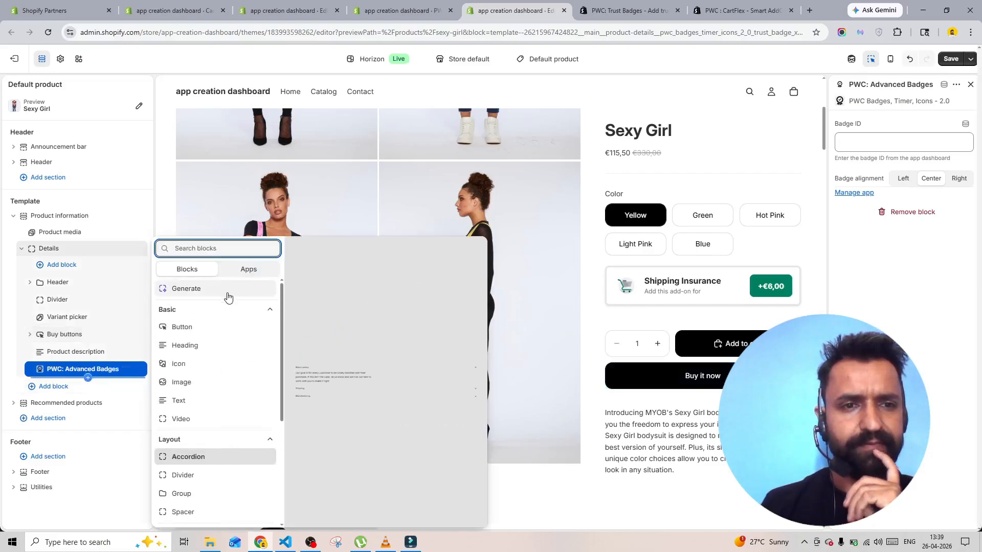
pyautogui.click(249, 270)
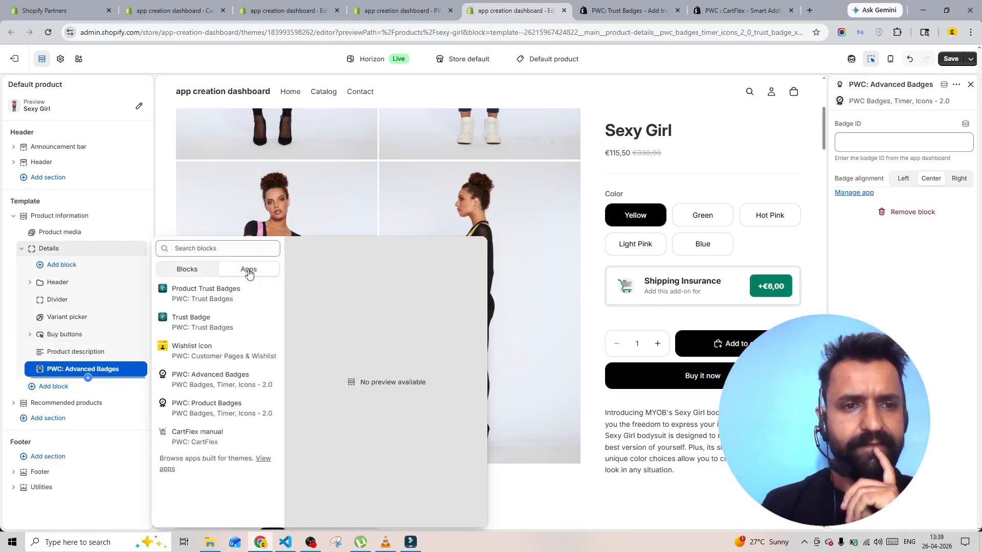
pyautogui.click(206, 403)
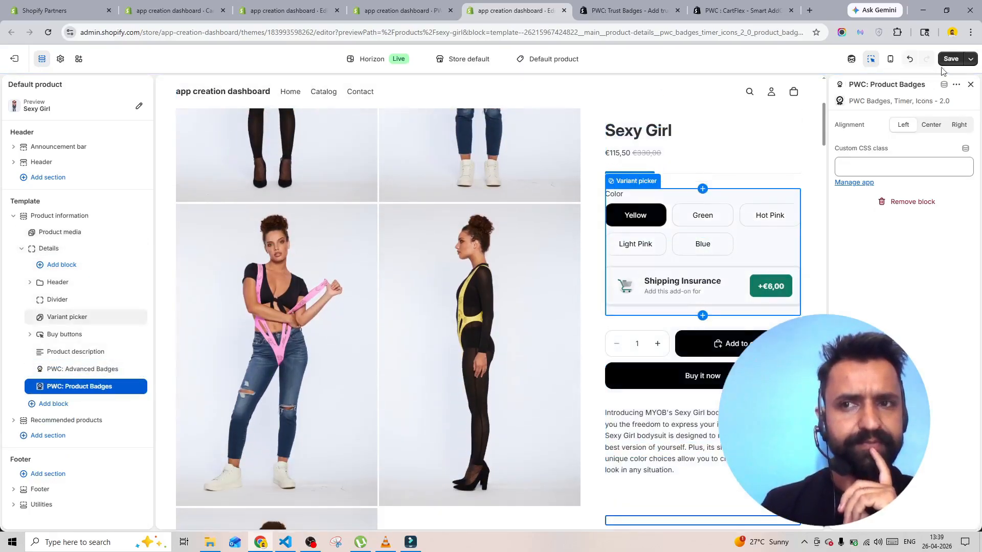
pyautogui.click(962, 59)
# Check the PWC: Badges, Timer, Icons entry among the app embeds and return to the product template's sections.
pyautogui.click(80, 60)
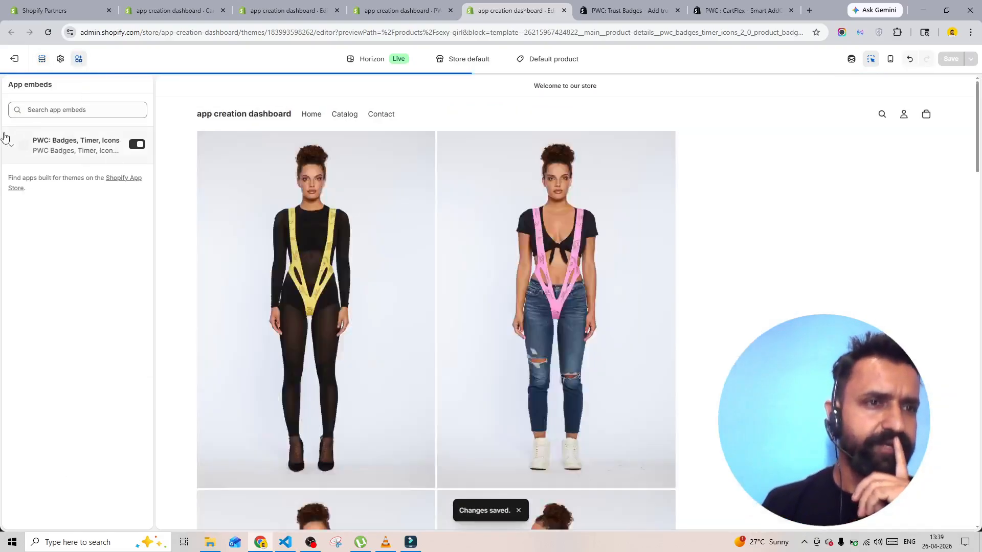
pyautogui.click(12, 147)
pyautogui.click(12, 146)
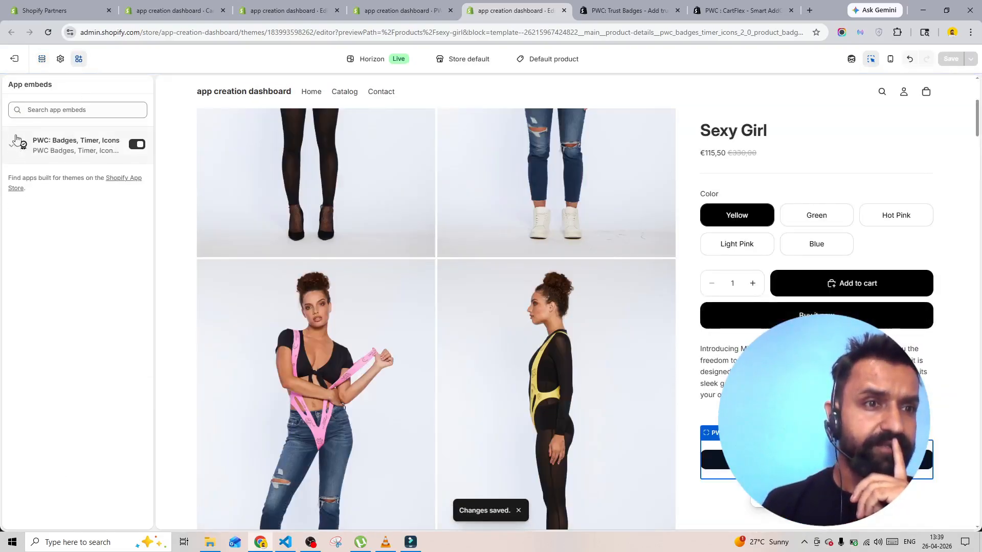
pyautogui.click(42, 59)
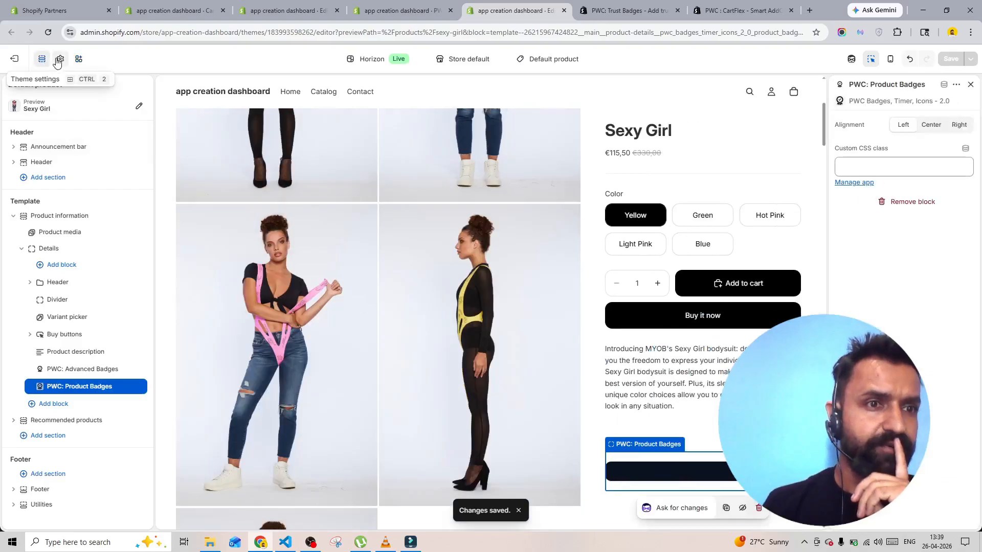
# Switch the editor to the Home page template, and examine its app embeds and the available page templates.
pyautogui.click(537, 58)
pyautogui.click(514, 115)
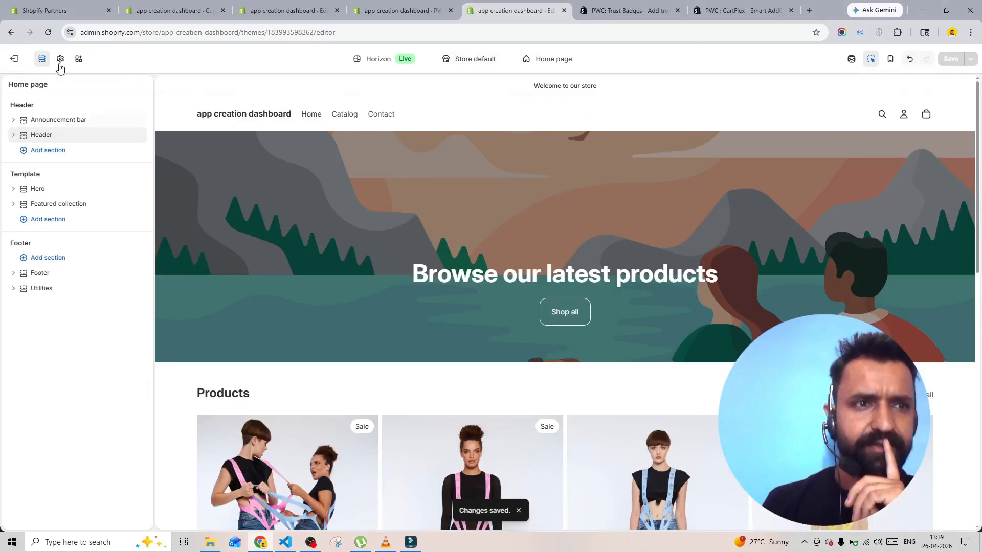
pyautogui.click(79, 59)
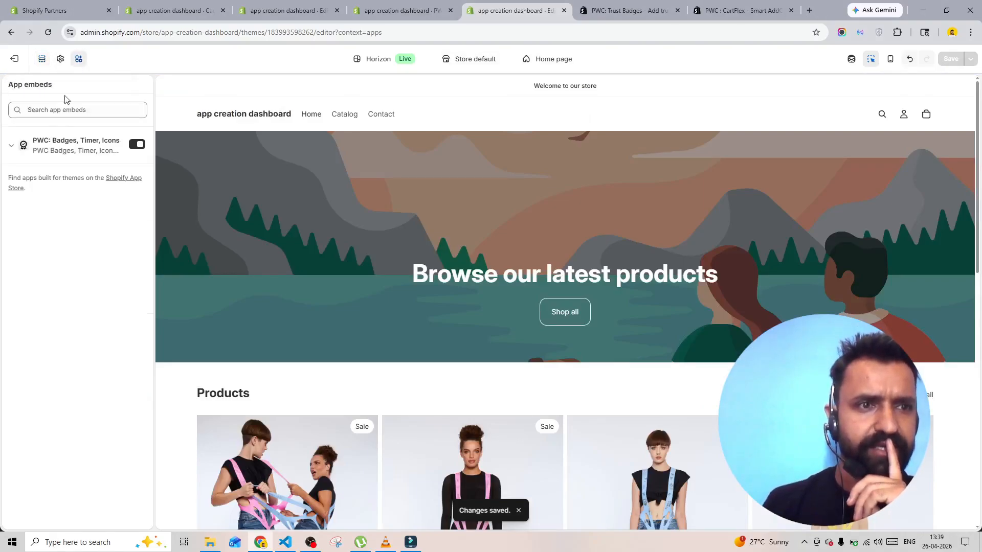
pyautogui.click(57, 110)
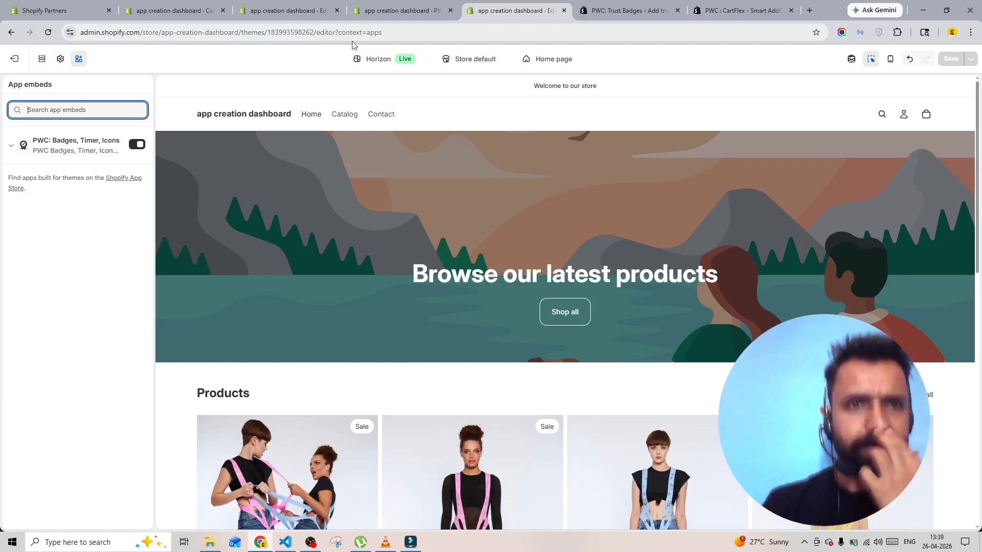
pyautogui.click(475, 61)
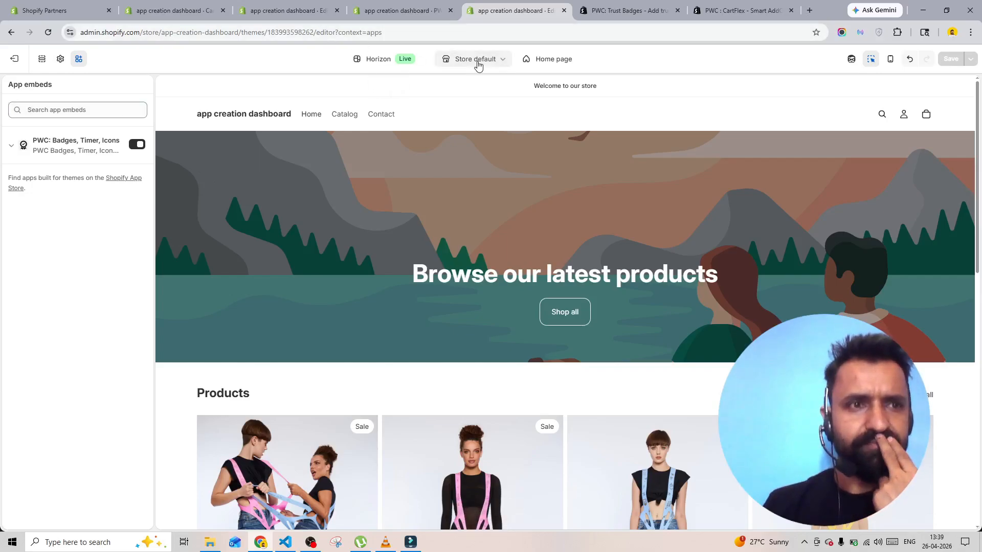
pyautogui.click(557, 61)
pyautogui.scroll(-2, 545, 249)
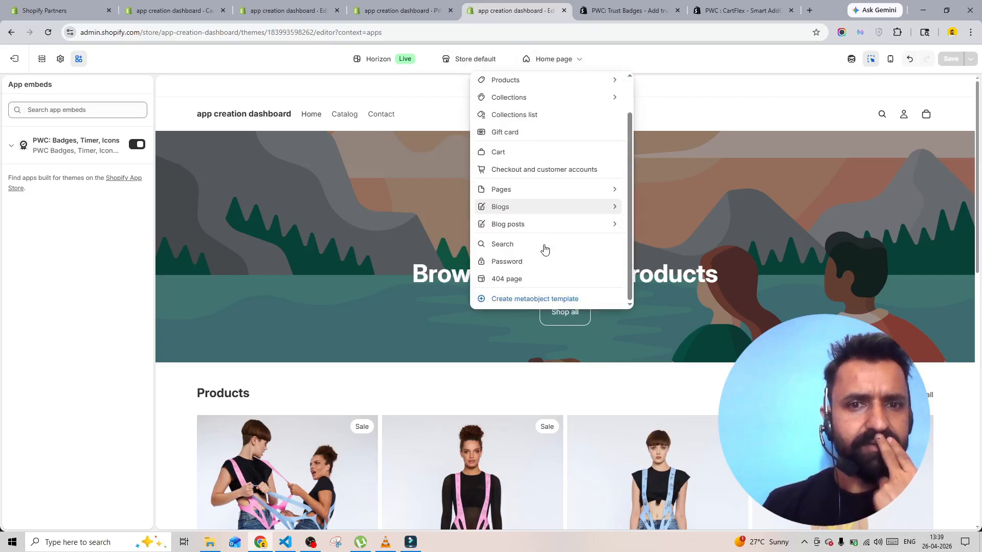
pyautogui.scroll(2, 544, 250)
# Reopen the Horizon theme's editor from the theme overview, disable the PWC Trust Badges app embed, and save the theme.
pyautogui.click(14, 62)
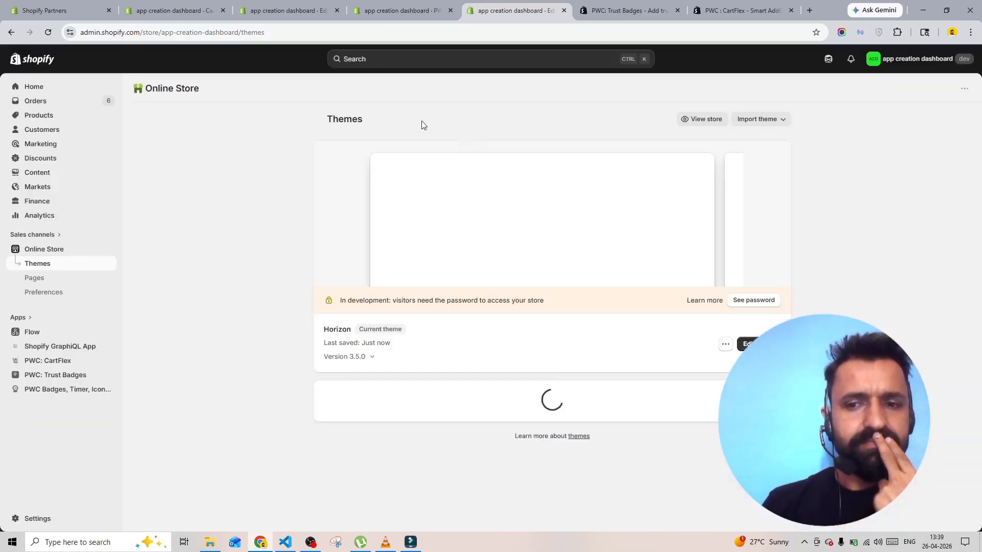
pyautogui.click(746, 344)
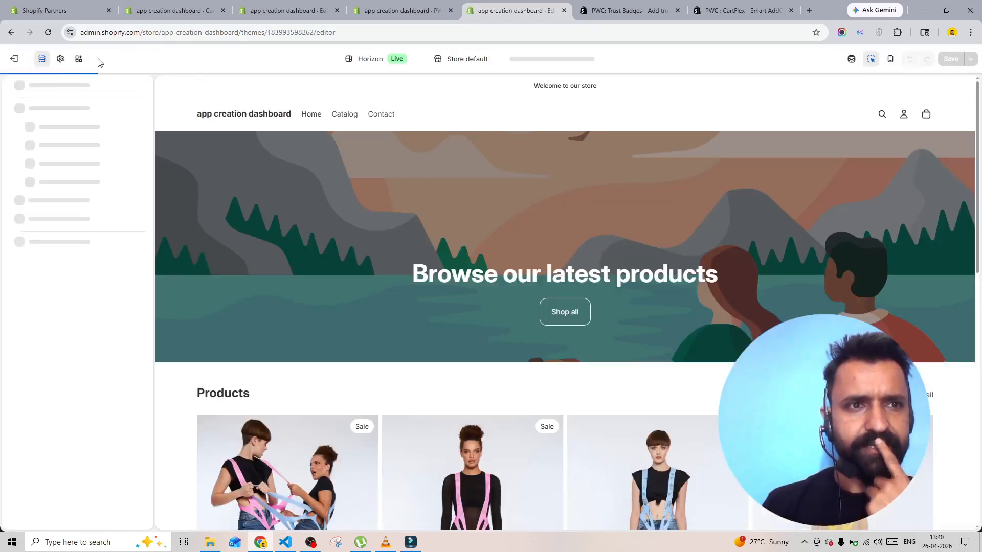
pyautogui.click(79, 59)
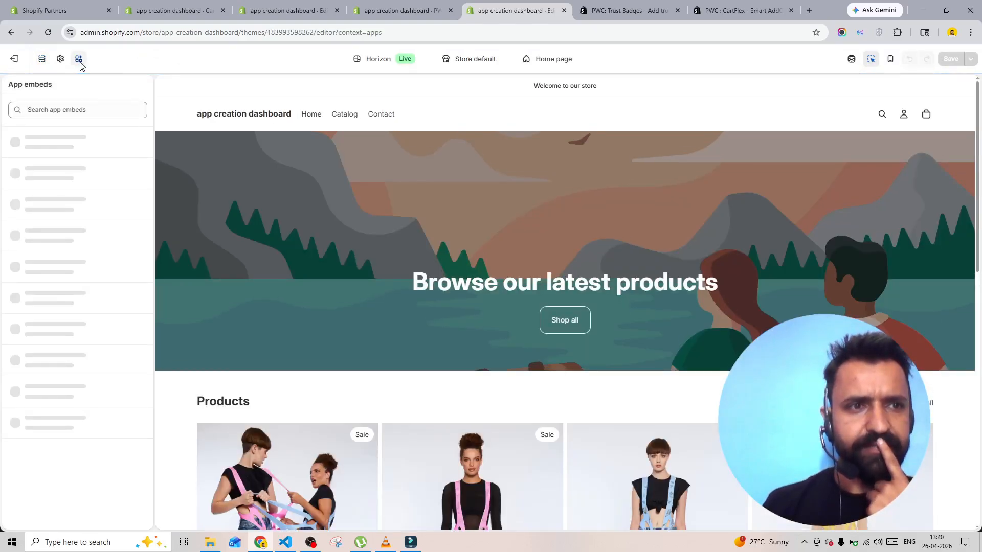
pyautogui.click(137, 146)
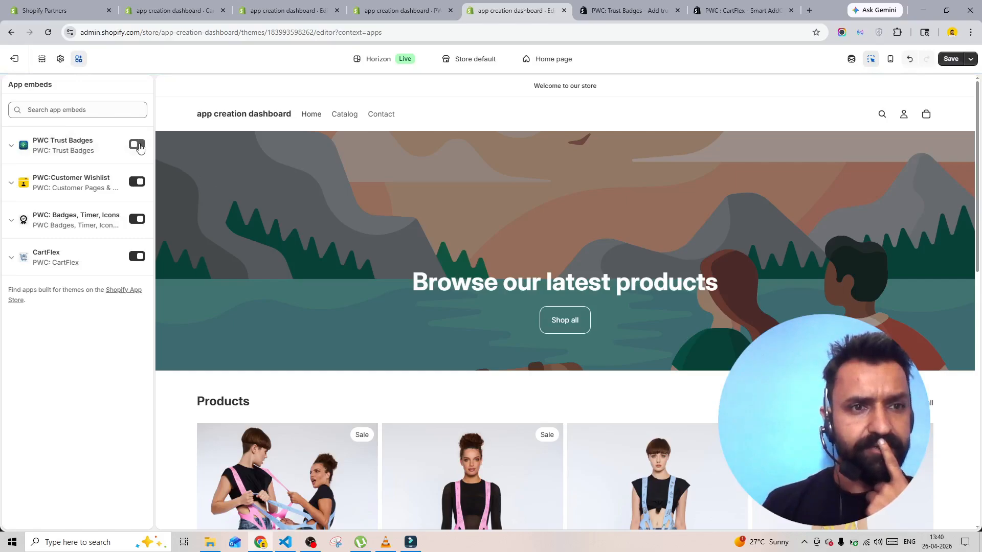
pyautogui.click(952, 58)
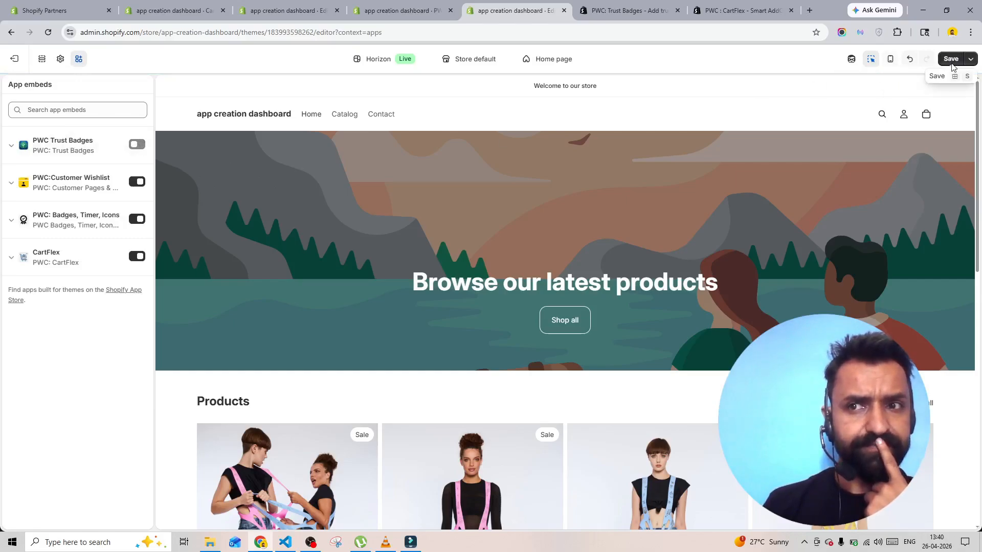
pyautogui.click(561, 59)
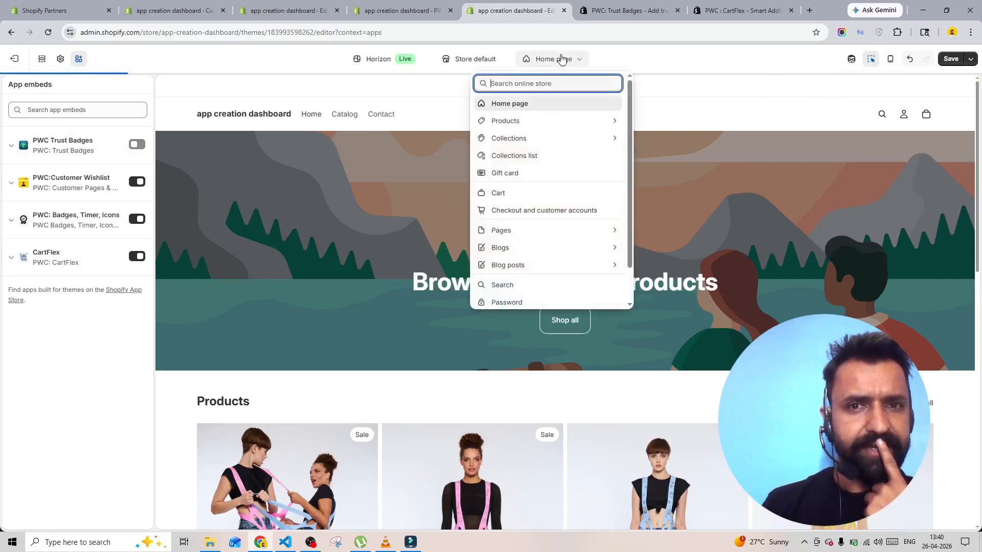
pyautogui.click(950, 60)
# Open the Default product template and review the badge display below the product description.
pyautogui.click(549, 59)
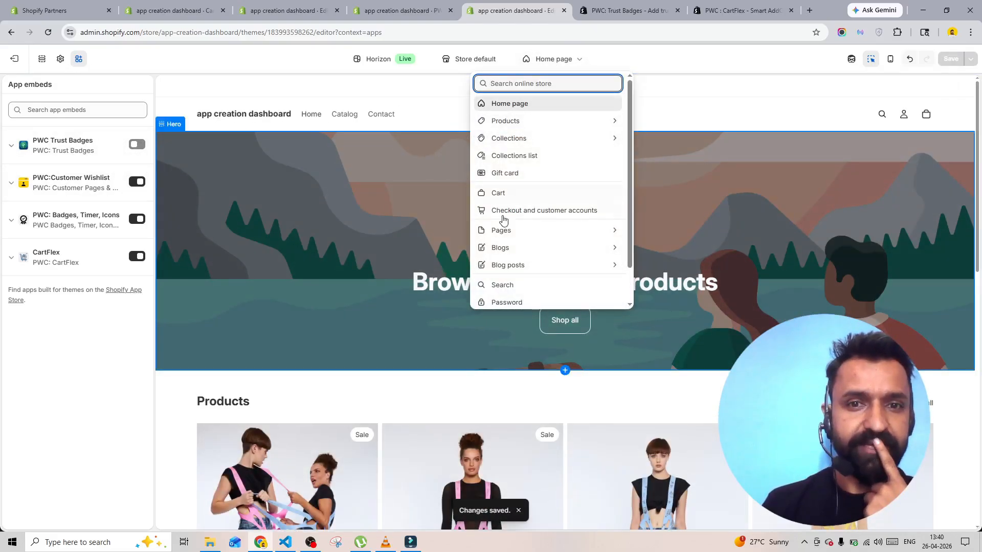
pyautogui.click(513, 122)
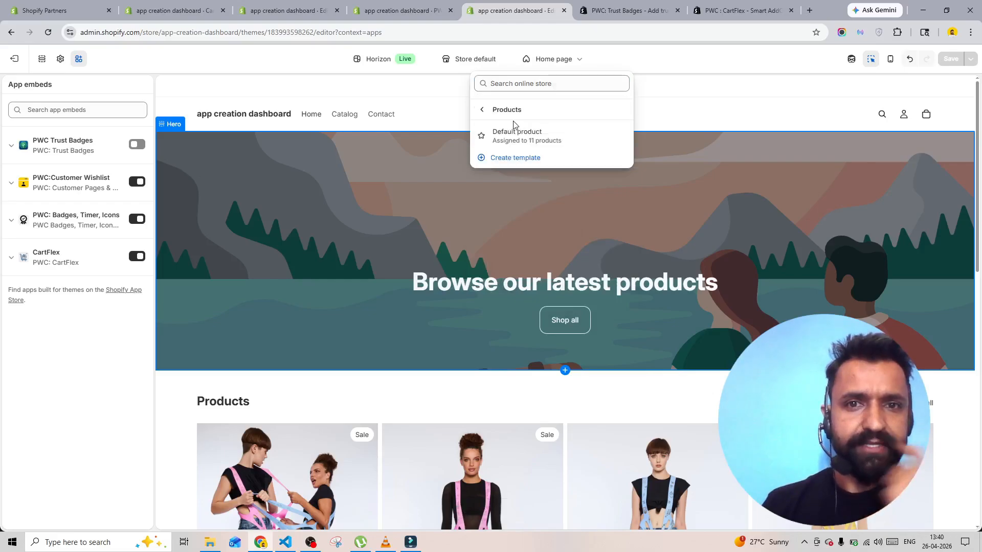
pyautogui.click(521, 137)
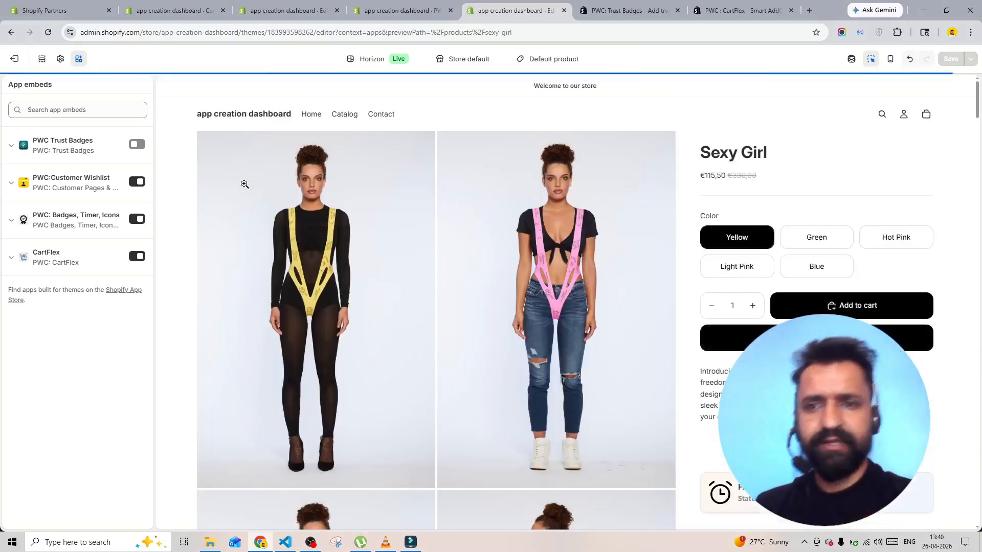
pyautogui.scroll(-3, 412, 234)
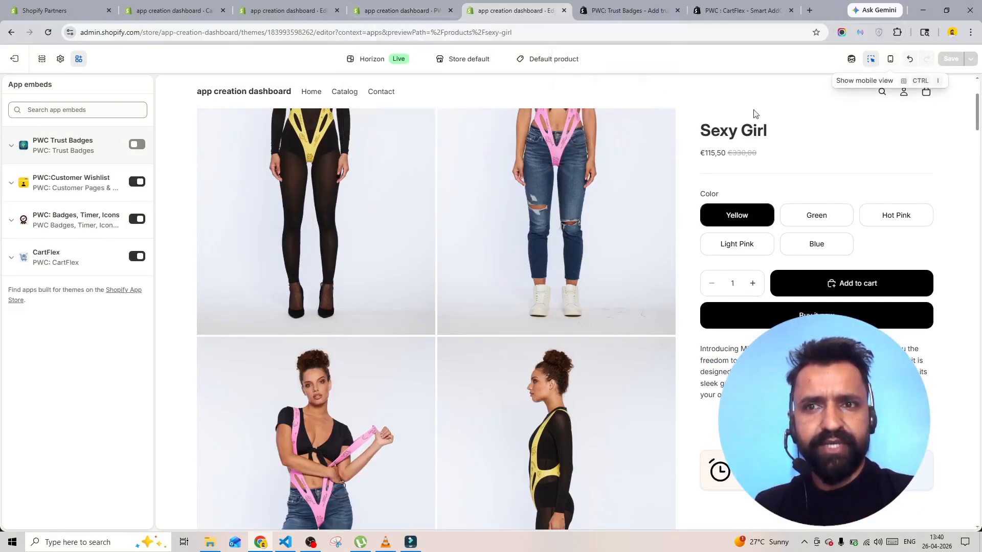
# Add the previewed product to the cart, then inspect the cart drawer's contents and close it.
pyautogui.click(865, 289)
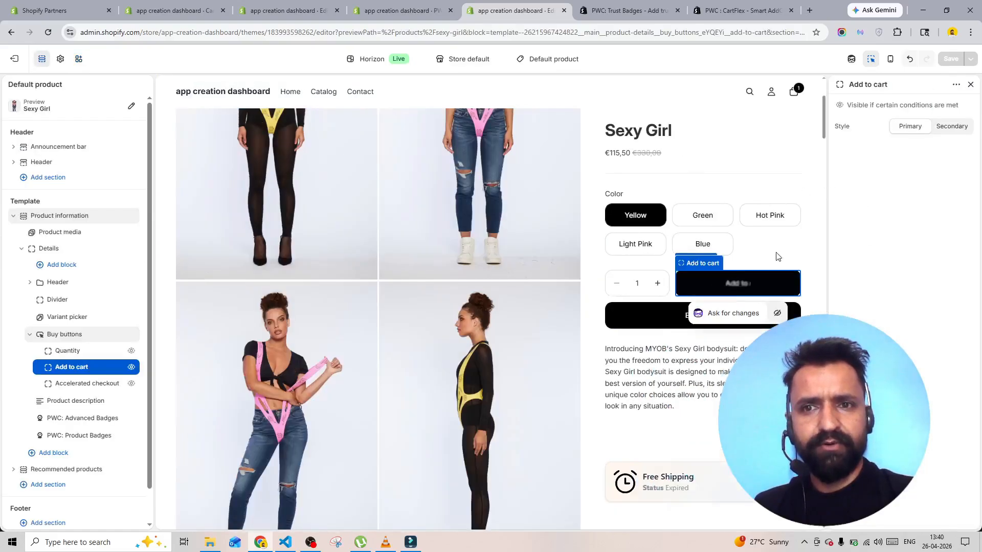
pyautogui.click(793, 93)
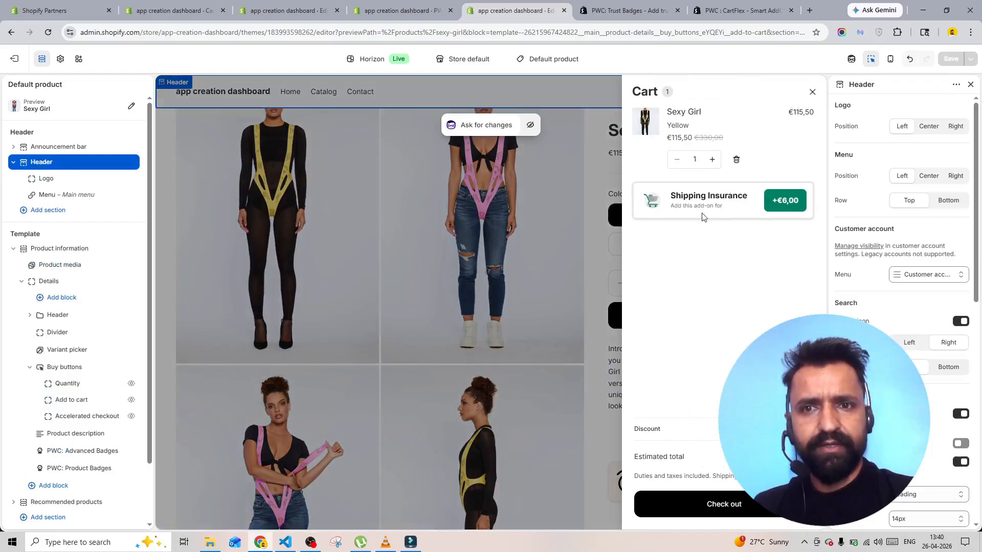
pyautogui.click(812, 93)
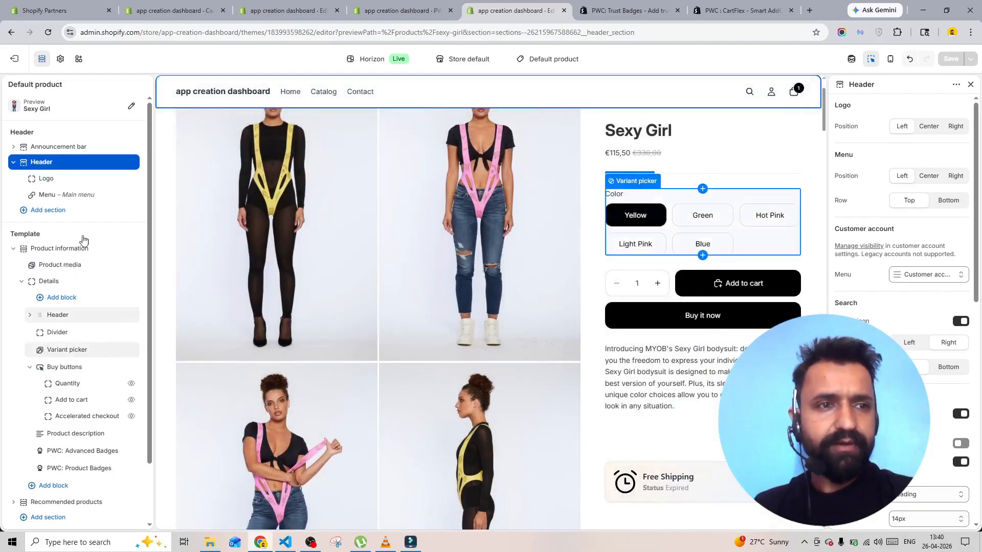
# Return to the PWC Badges, Timer, Icons app, open its dashboard, and review the setup guide and list of badges.
pyautogui.click(403, 10)
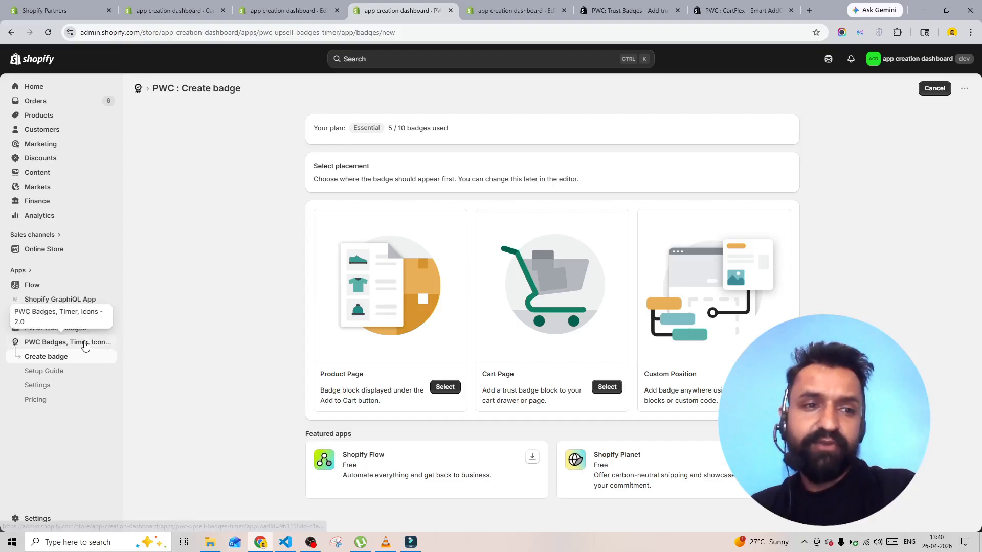
pyautogui.click(84, 343)
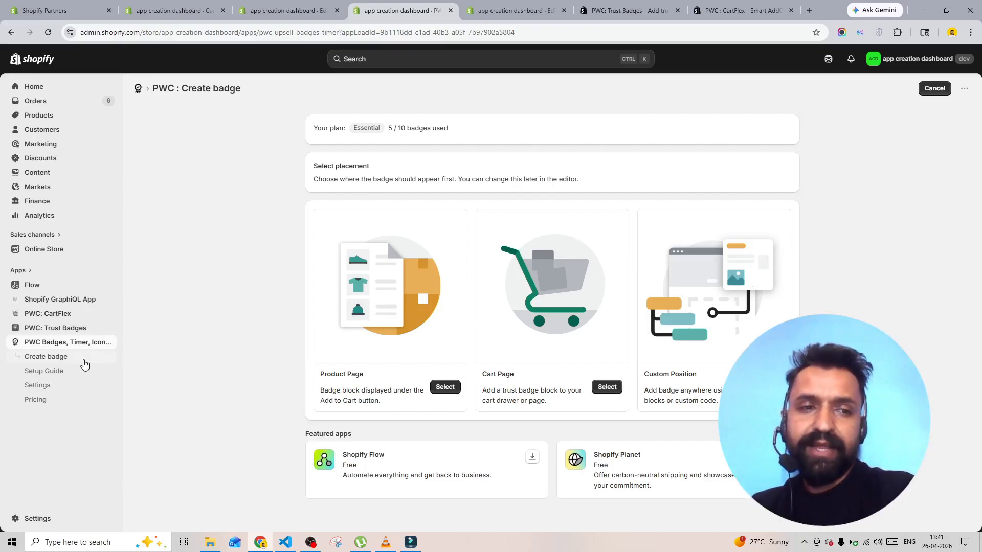
pyautogui.click(84, 364)
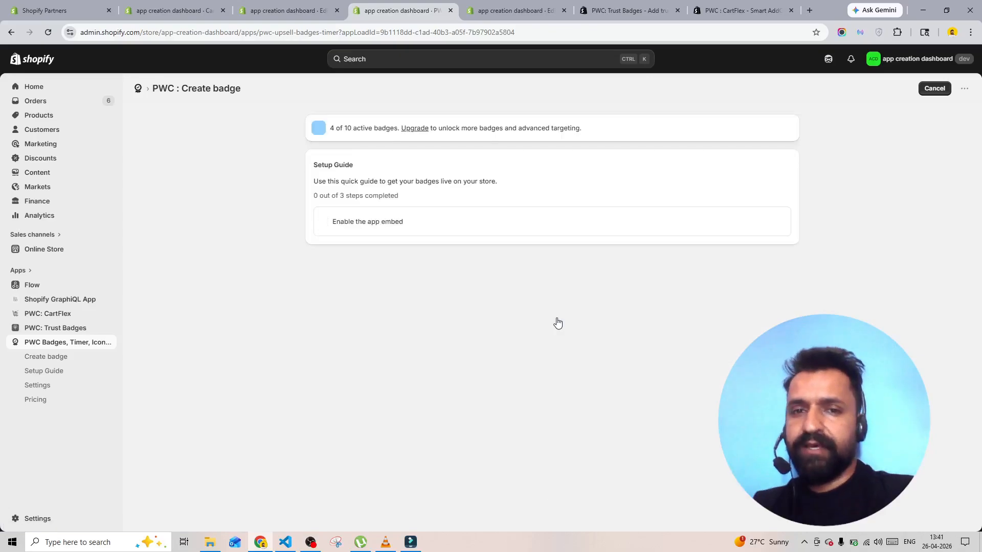
pyautogui.scroll(-3, 491, 305)
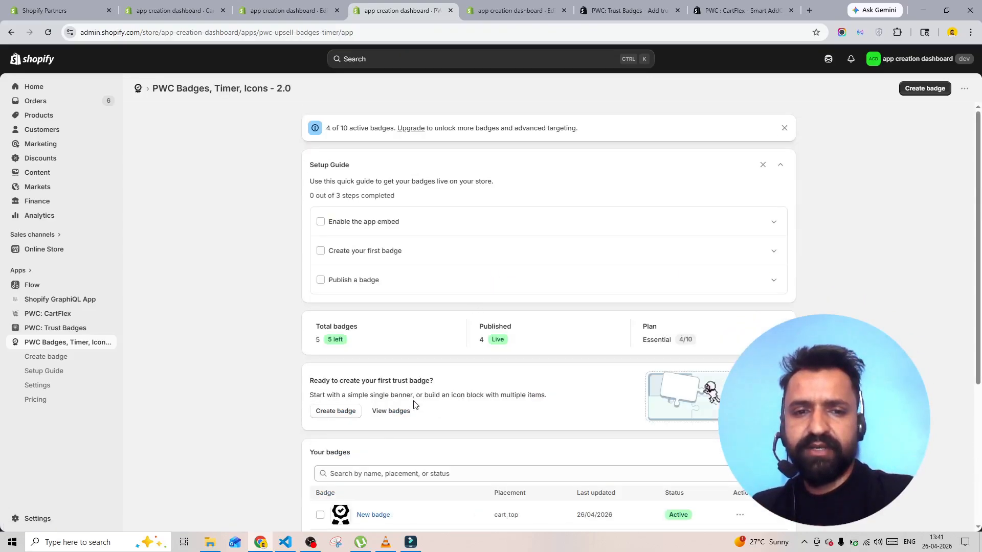
pyautogui.scroll(-3, 483, 434)
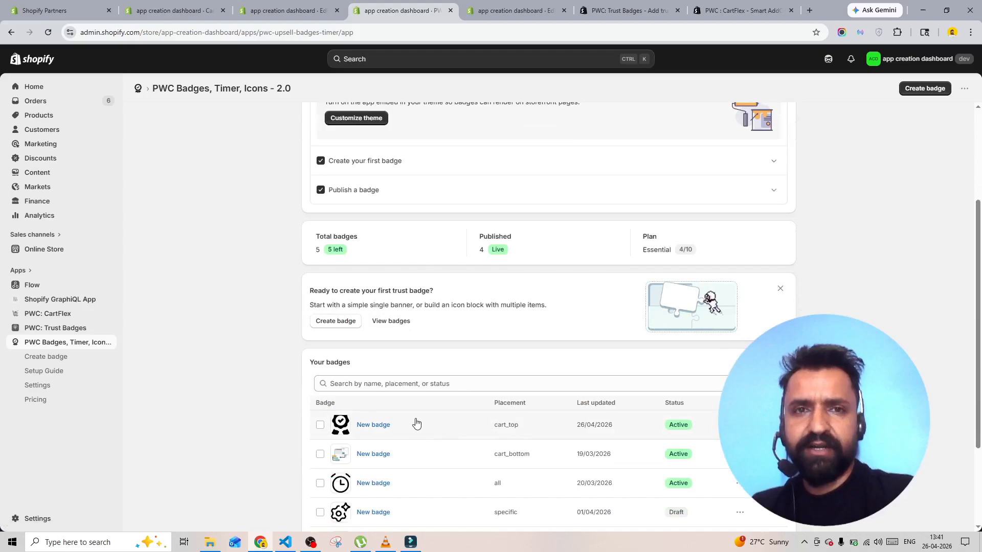
# Go back to the Horizon theme editor, check its app embeds, and view the Sexy Girl product page on the live storefront.
pyautogui.click(627, 9)
pyautogui.click(503, 9)
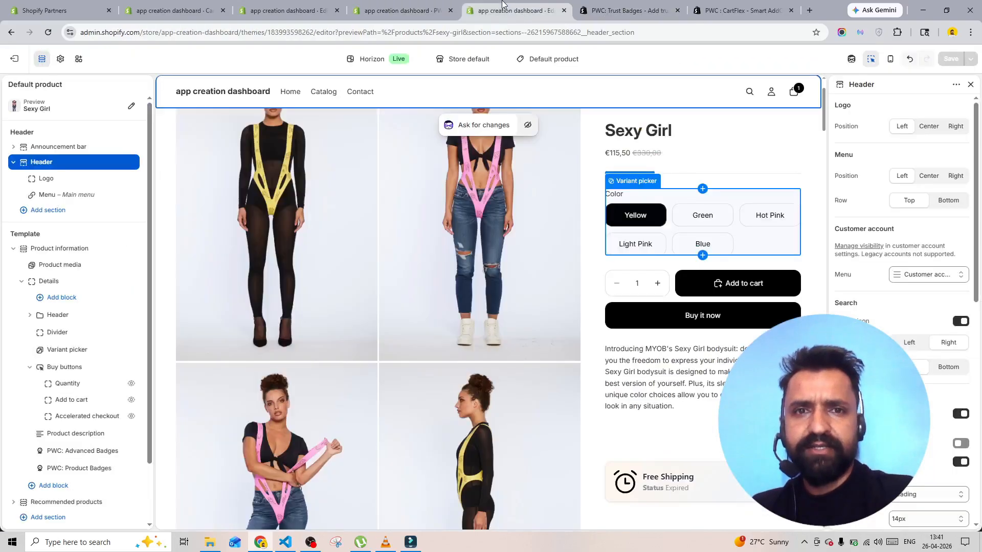
pyautogui.click(77, 60)
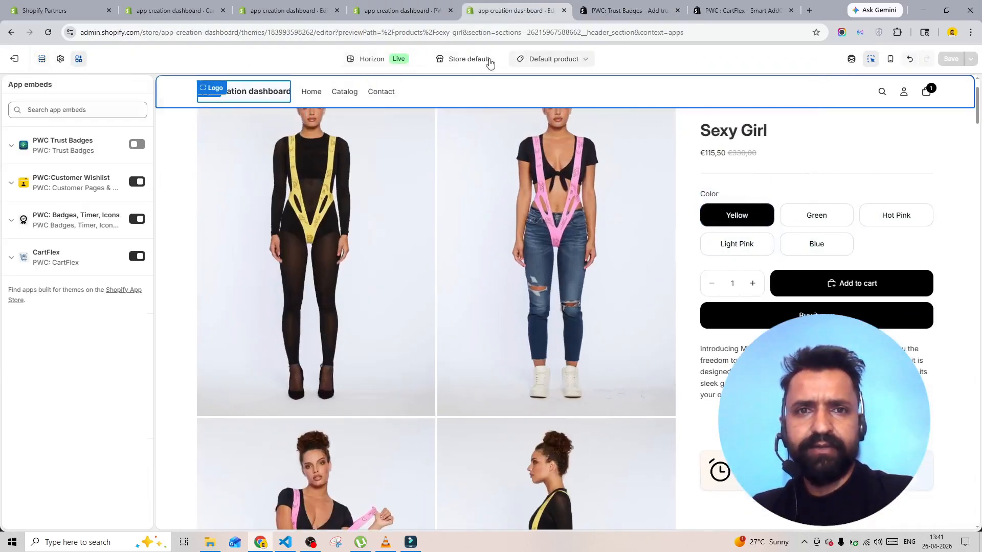
pyautogui.click(469, 60)
pyautogui.click(401, 64)
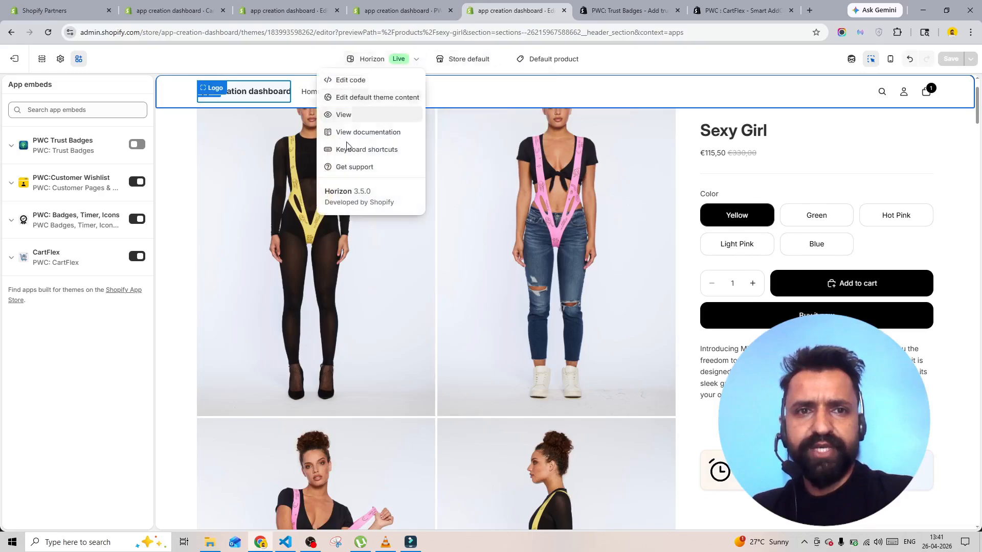
pyautogui.click(345, 121)
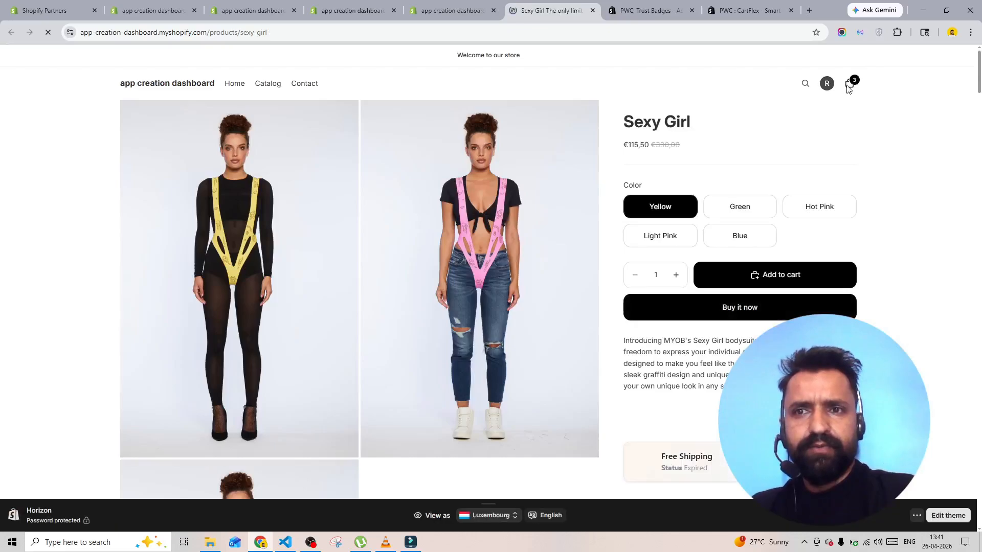
# Remove Dummy Product, Love Graffiti and Childish Patch from the storefront cart, then close the cart drawer.
pyautogui.click(849, 84)
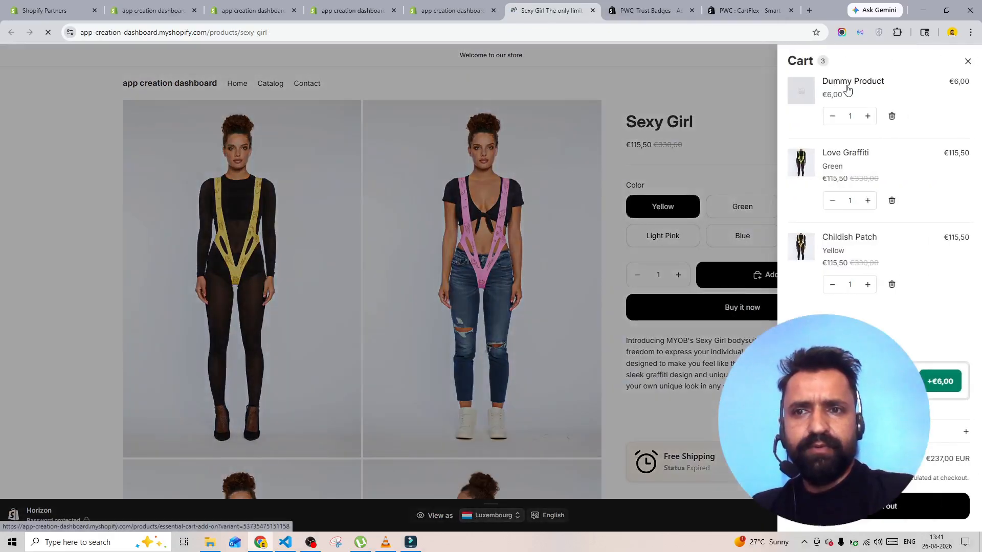
pyautogui.click(891, 117)
pyautogui.click(891, 129)
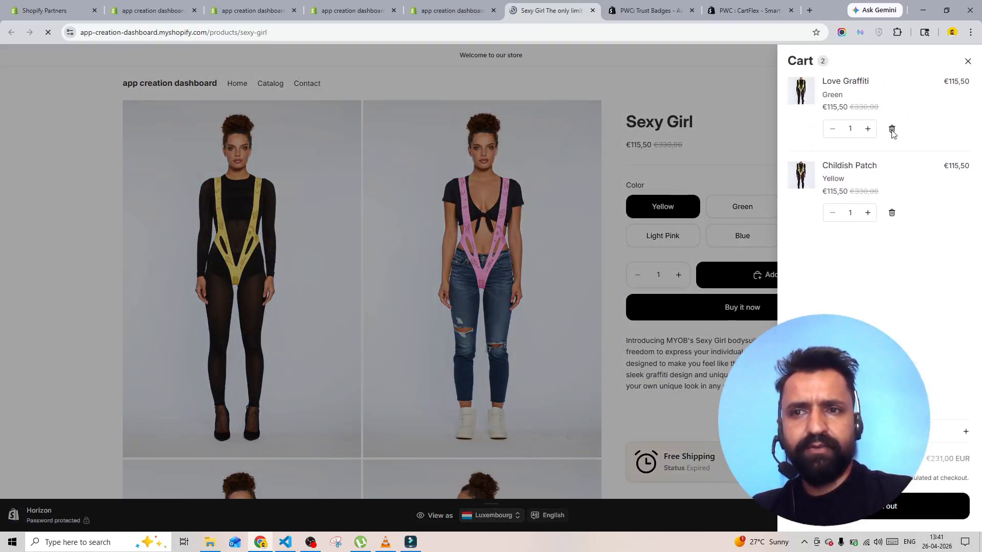
pyautogui.click(891, 128)
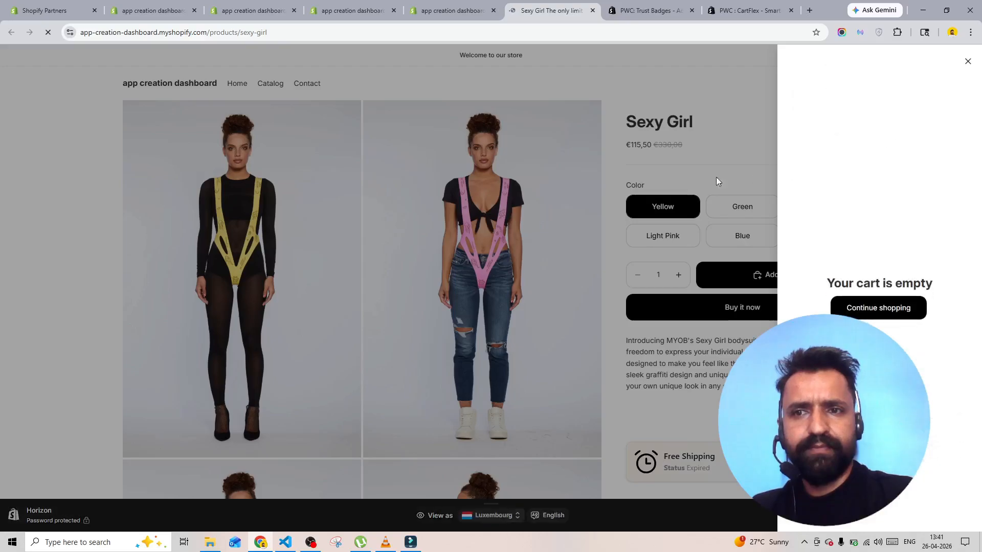
pyautogui.click(671, 170)
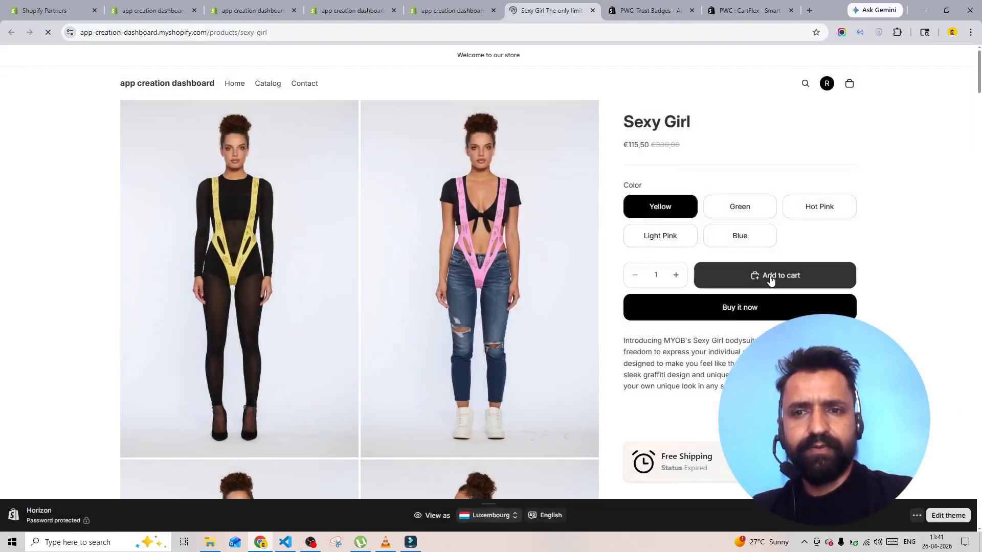
# Add the yellow Sexy Girl product to the cart and open the cart drawer to inspect its contents.
pyautogui.click(772, 279)
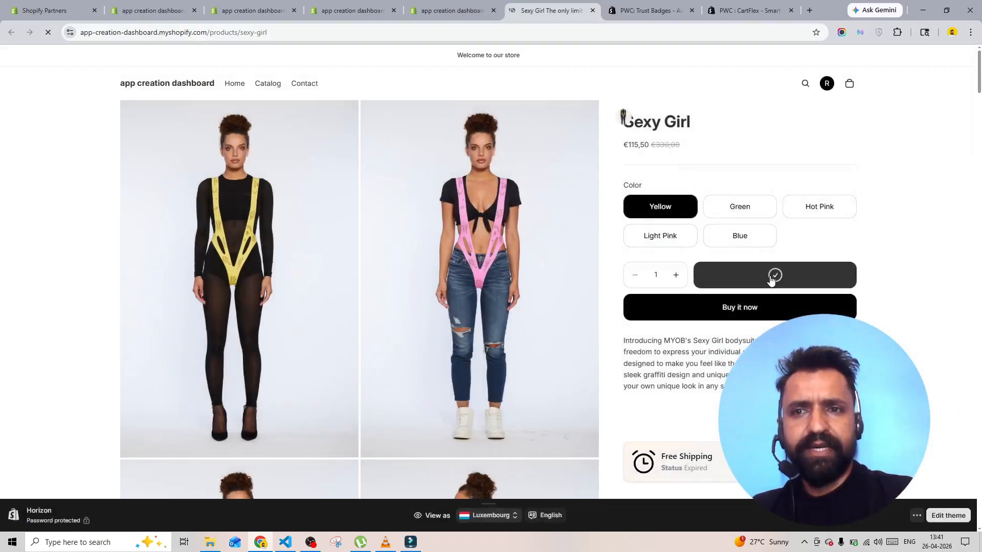
pyautogui.click(454, 2)
pyautogui.click(550, 11)
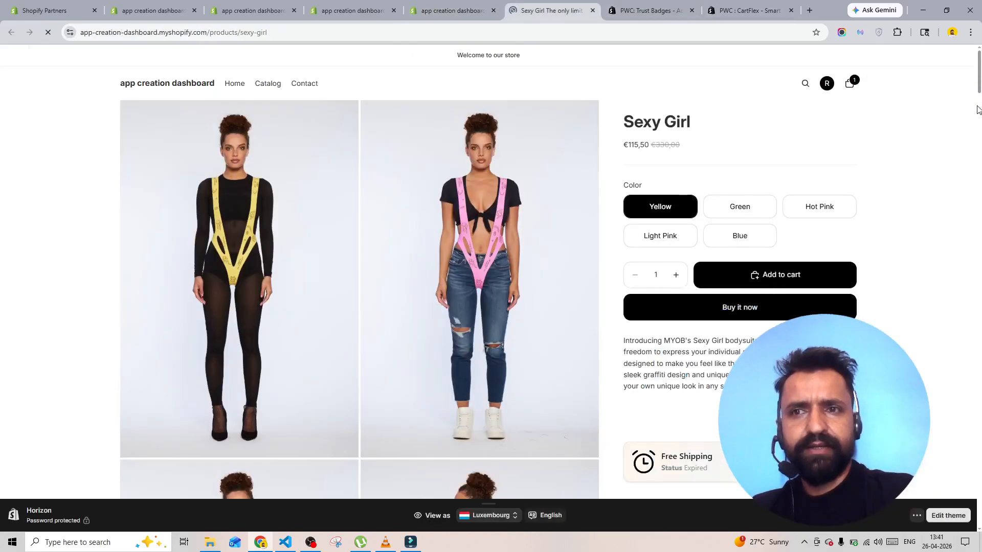
pyautogui.click(851, 86)
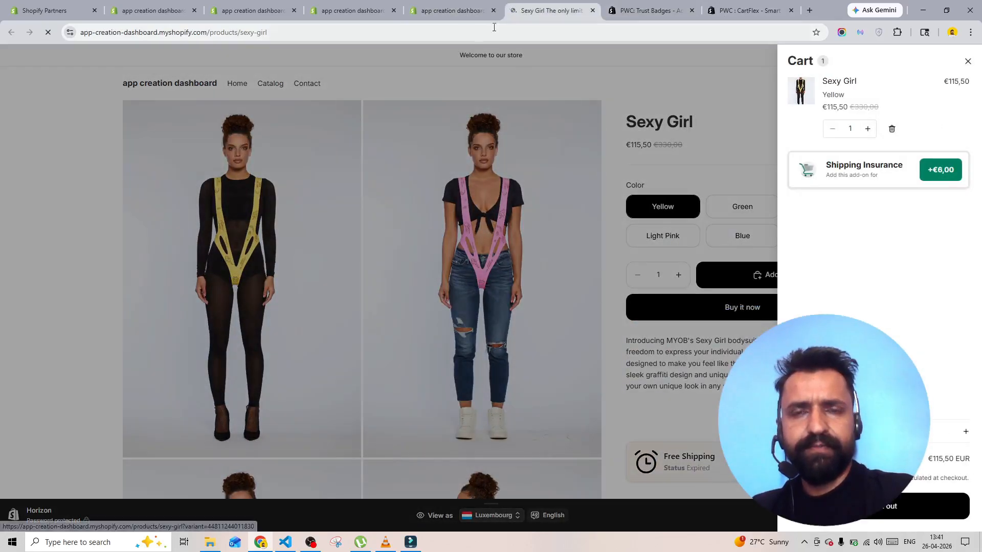
# Review the badge placements and statuses in the PWC Badges dashboard, and look at the PWC: Trust Badges listing in the App Store.
pyautogui.click(450, 6)
pyautogui.click(342, 10)
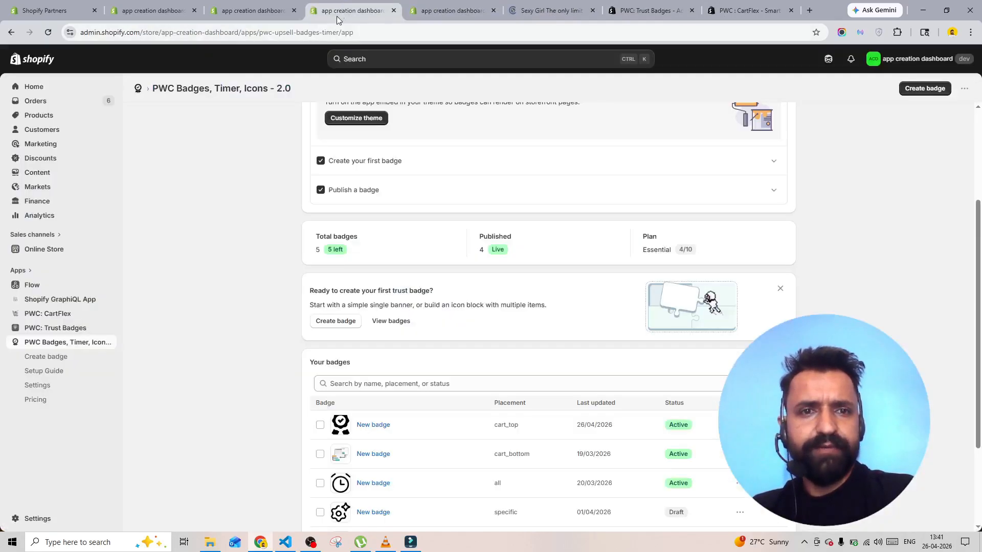
pyautogui.scroll(-2, 401, 435)
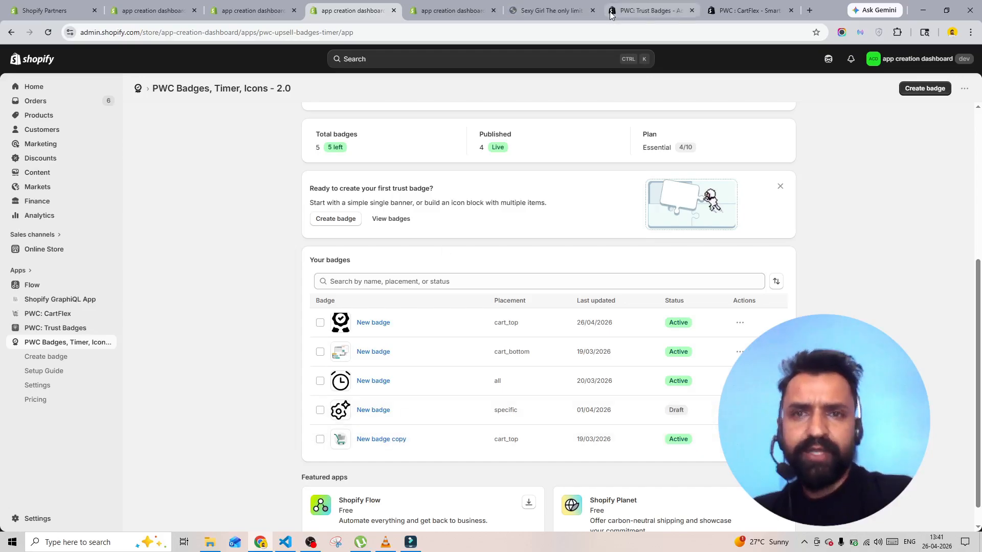
pyautogui.click(644, 9)
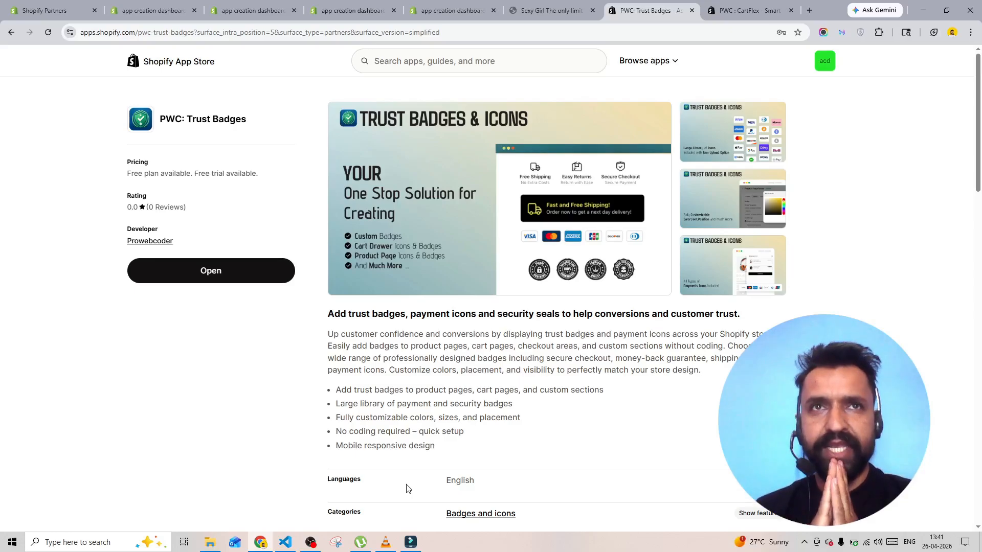
pyautogui.click(462, 10)
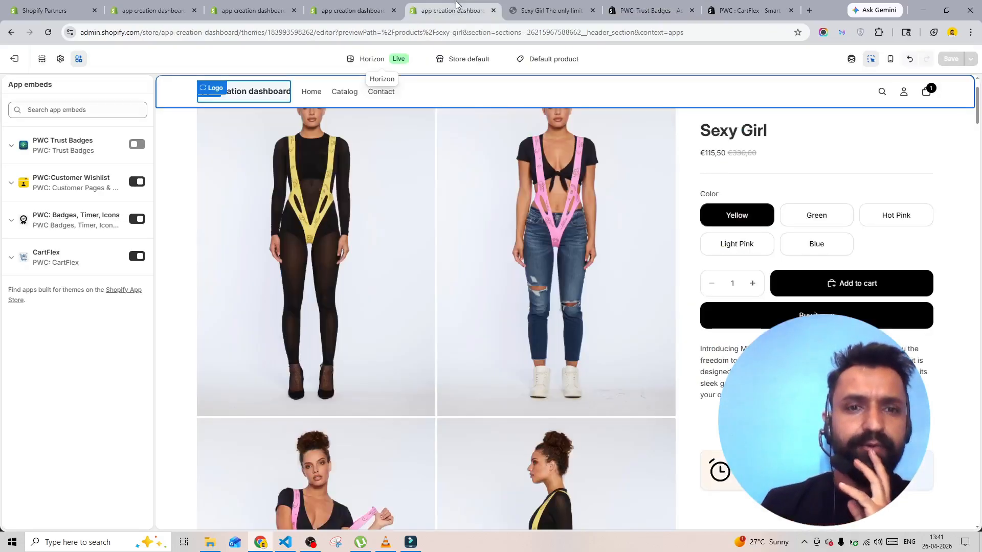
pyautogui.click(352, 9)
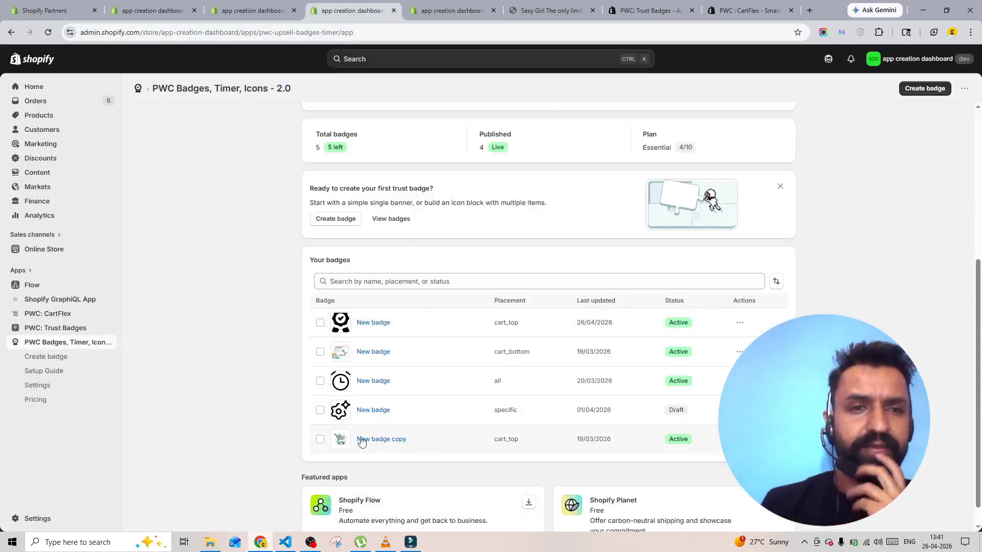
# Open the PWC: Trust Badges app, examine its support chat and new conversation form, then close the chat.
pyautogui.click(68, 333)
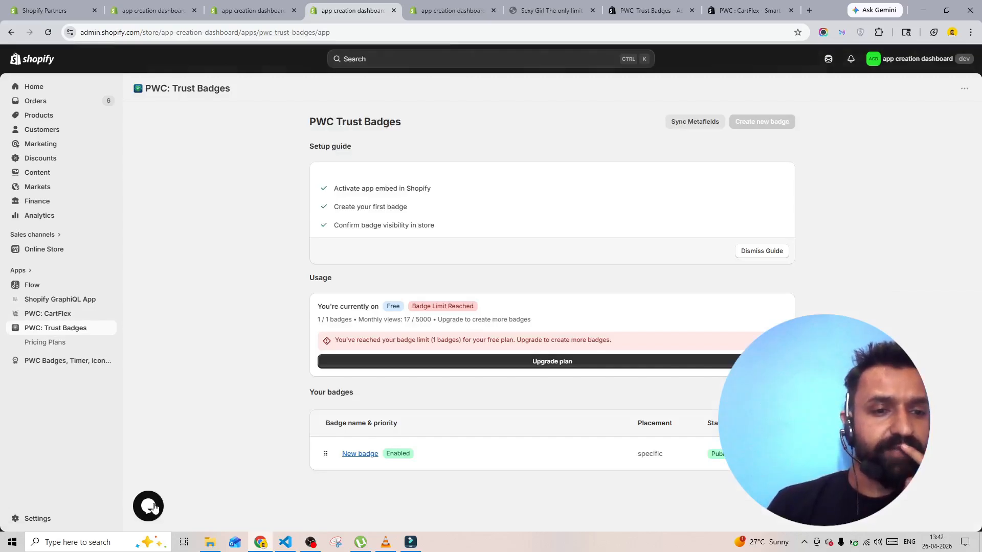
pyautogui.click(152, 507)
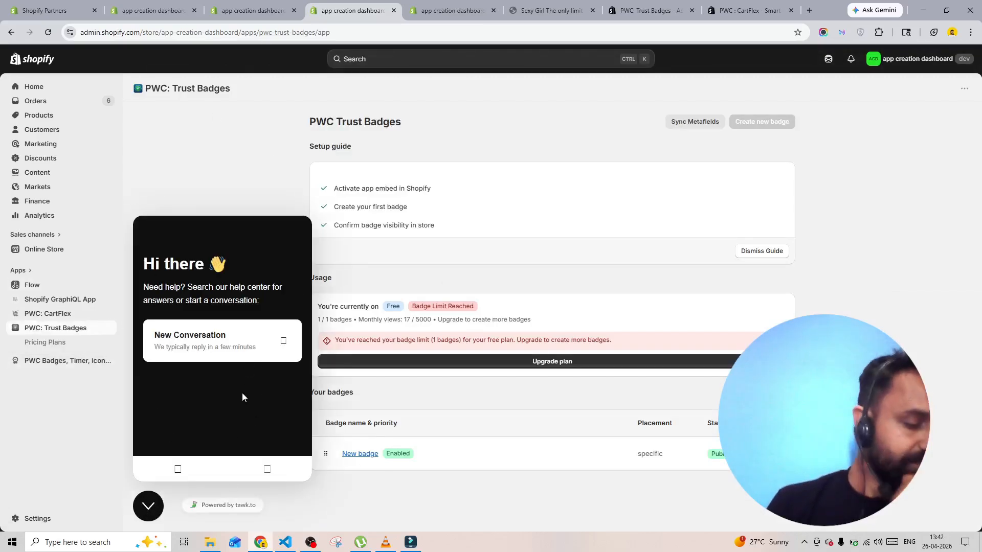
pyautogui.click(243, 350)
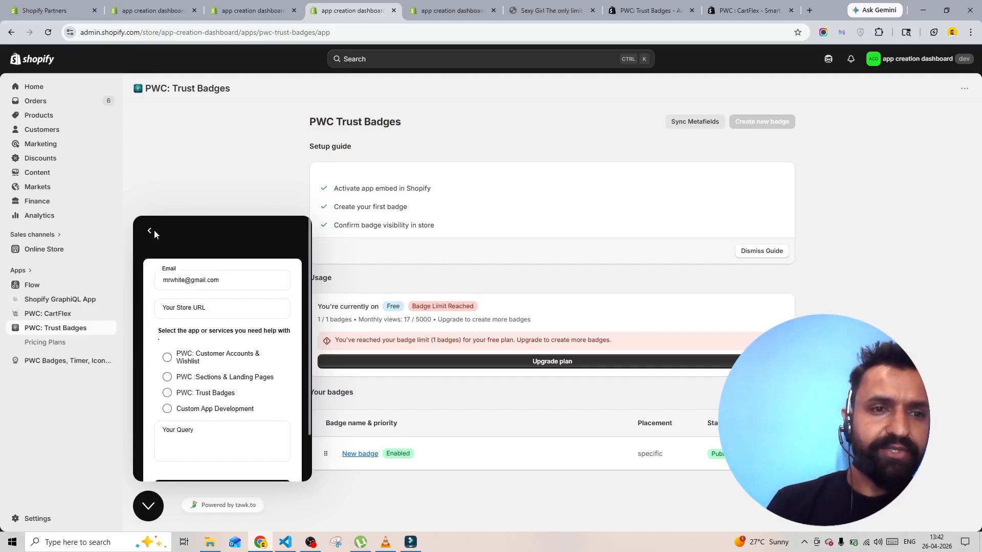
pyautogui.click(150, 233)
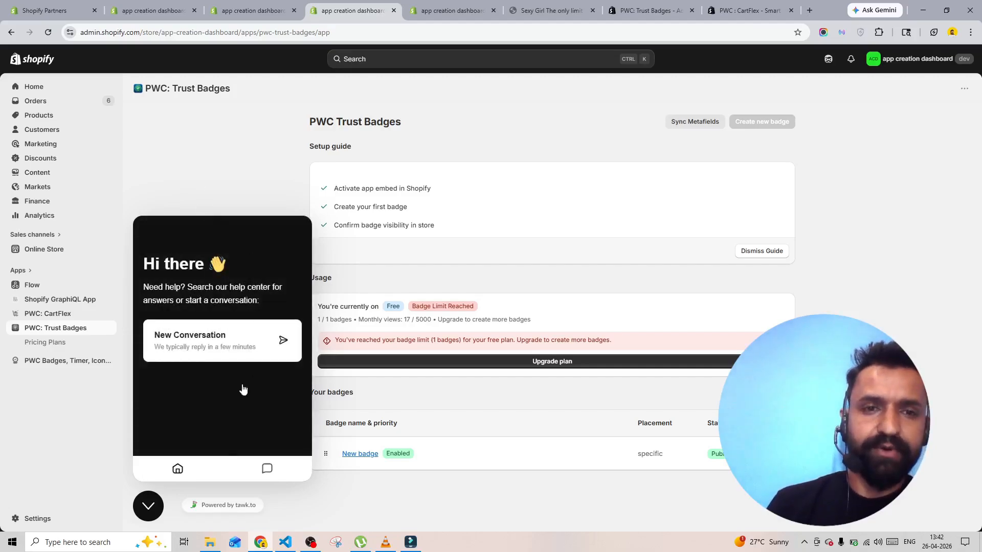
pyautogui.click(149, 507)
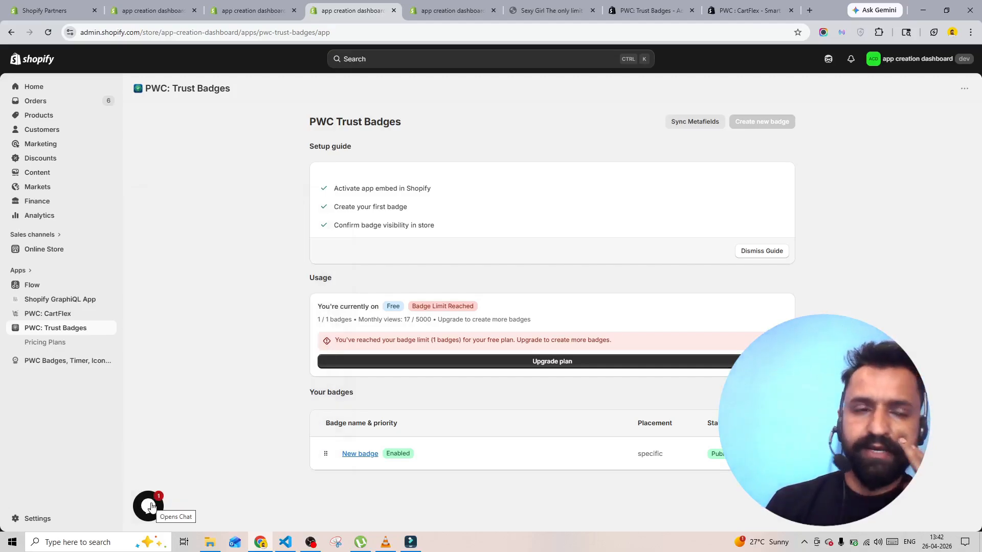